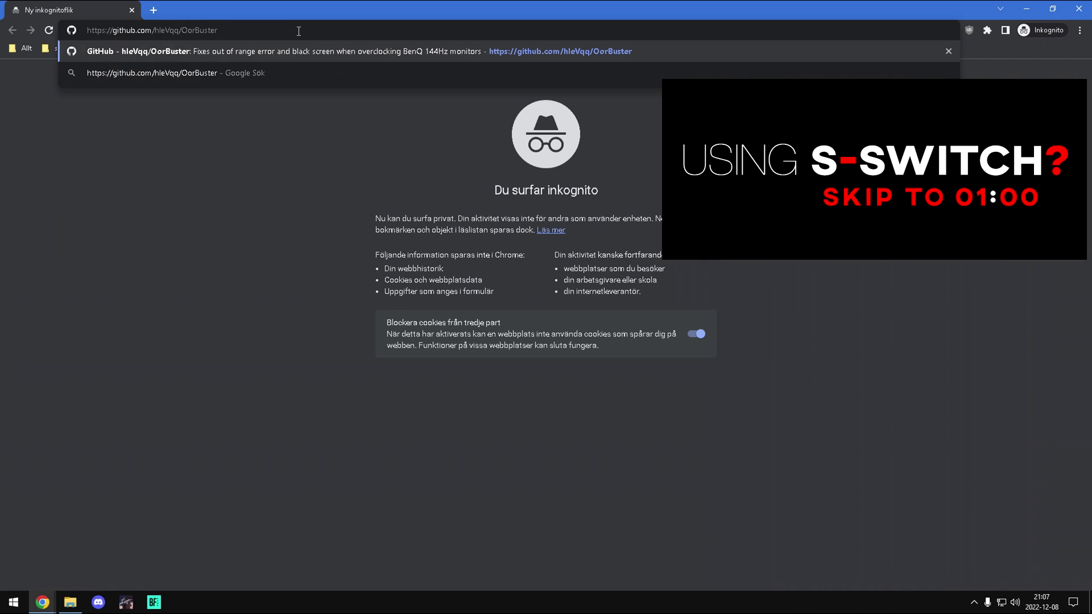
# Step: Go to github.com/hleVqq/OorBuster in the incognito tab
pyautogui.click(302, 48)
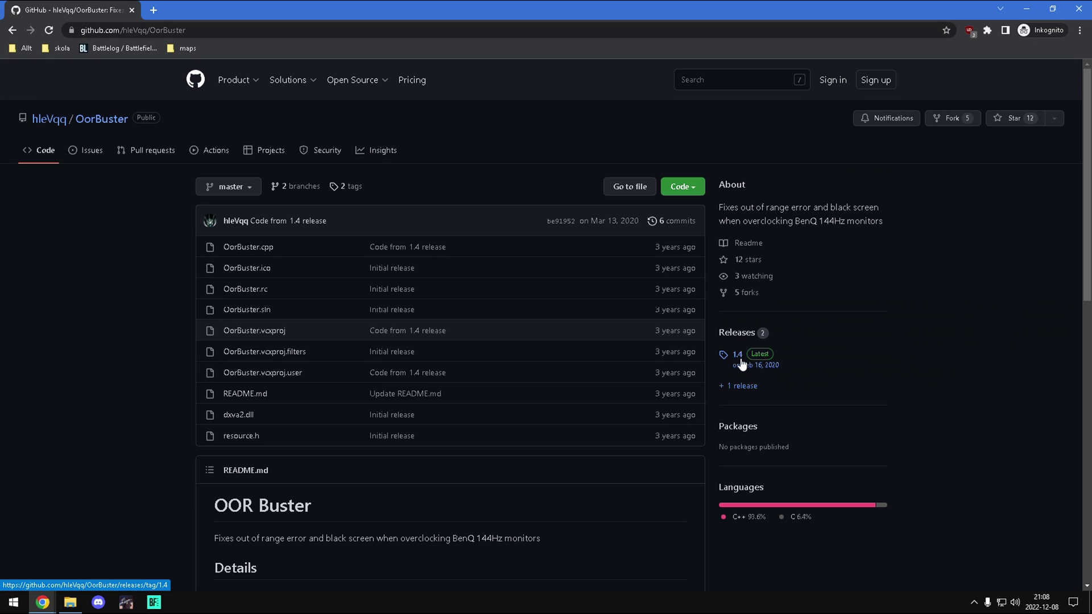
# Step: Download OorBuster.exe from the 1.4 release and launch it
pyautogui.click(738, 355)
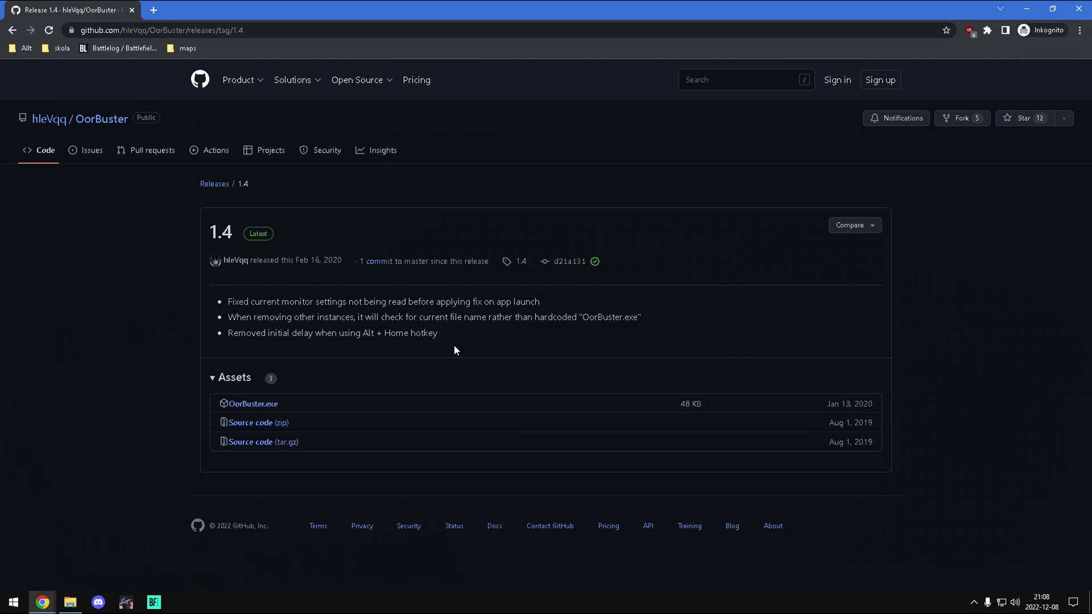
pyautogui.click(245, 406)
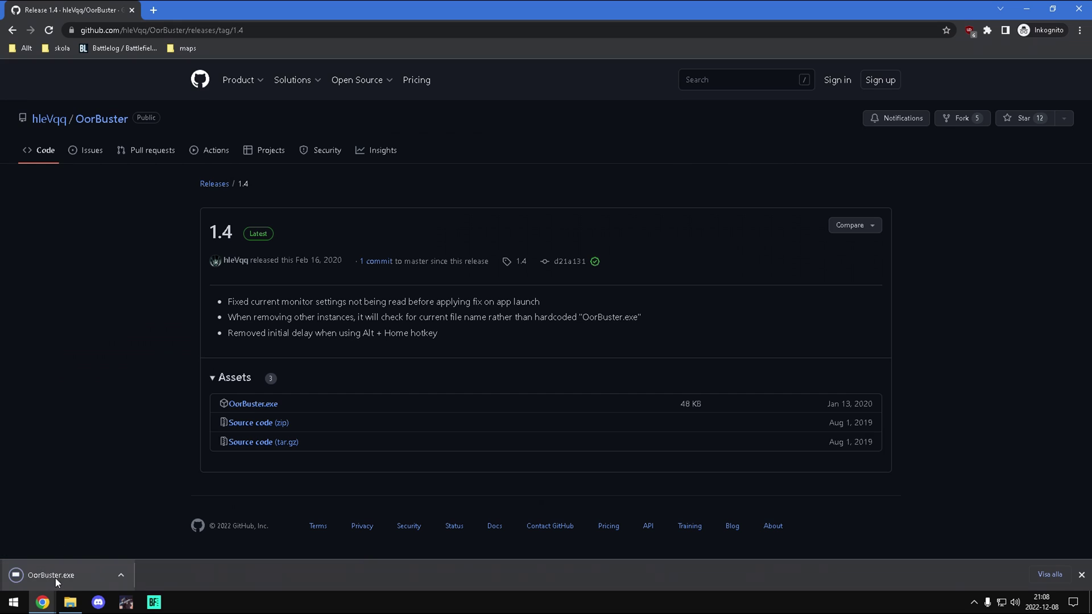
pyautogui.click(63, 574)
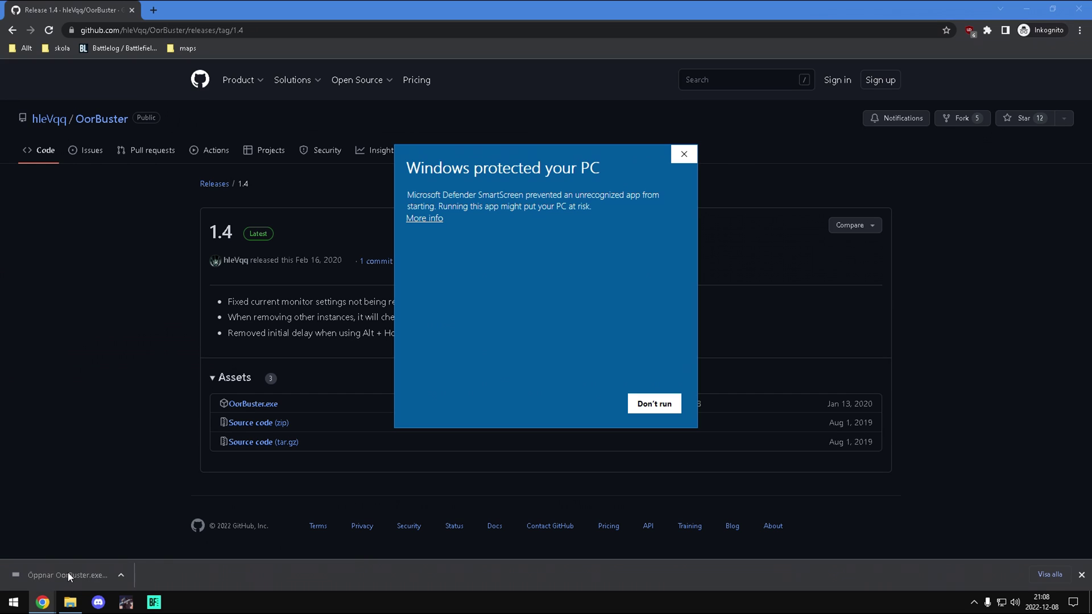
# Step: Run OorBuster anyway past the protection warning, confirm it in the tray, and arrange its desktop icon
pyautogui.click(424, 219)
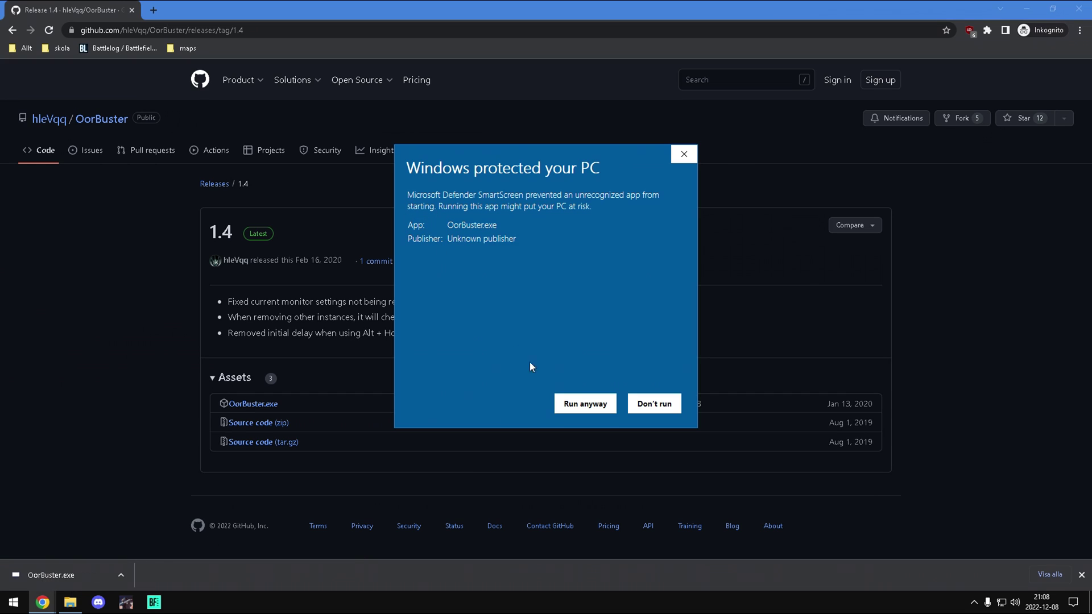
pyautogui.click(589, 404)
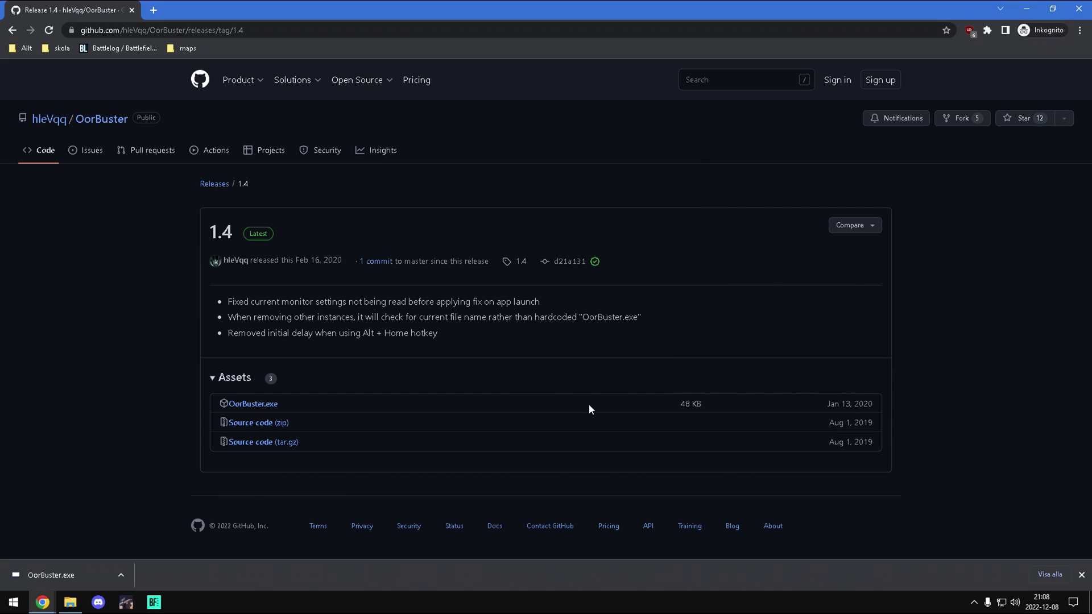
pyautogui.click(974, 602)
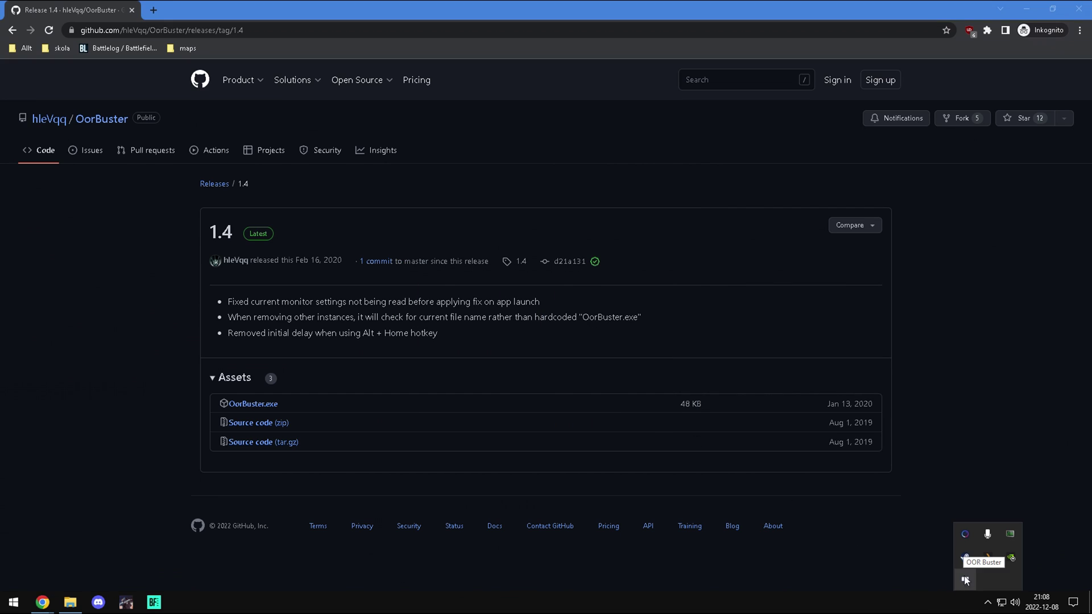
pyautogui.moveTo(160, 148); pyautogui.dragTo(85, 169)
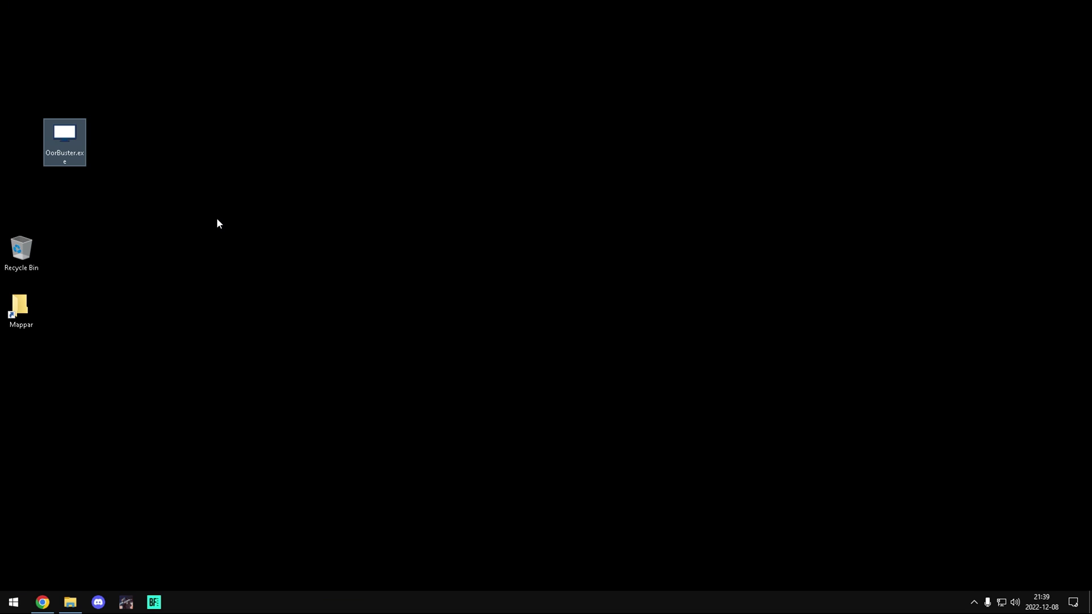
# Step: Open the Windows Startup folder with shell:startup
pyautogui.click(217, 223)
pyautogui.press('super+r')
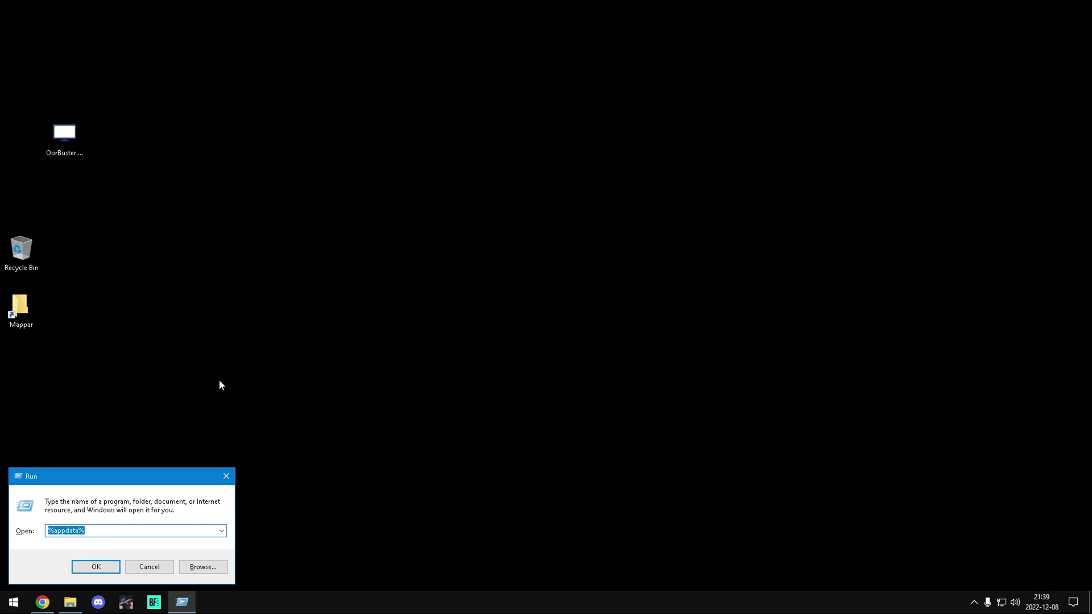
pyautogui.write('shell')
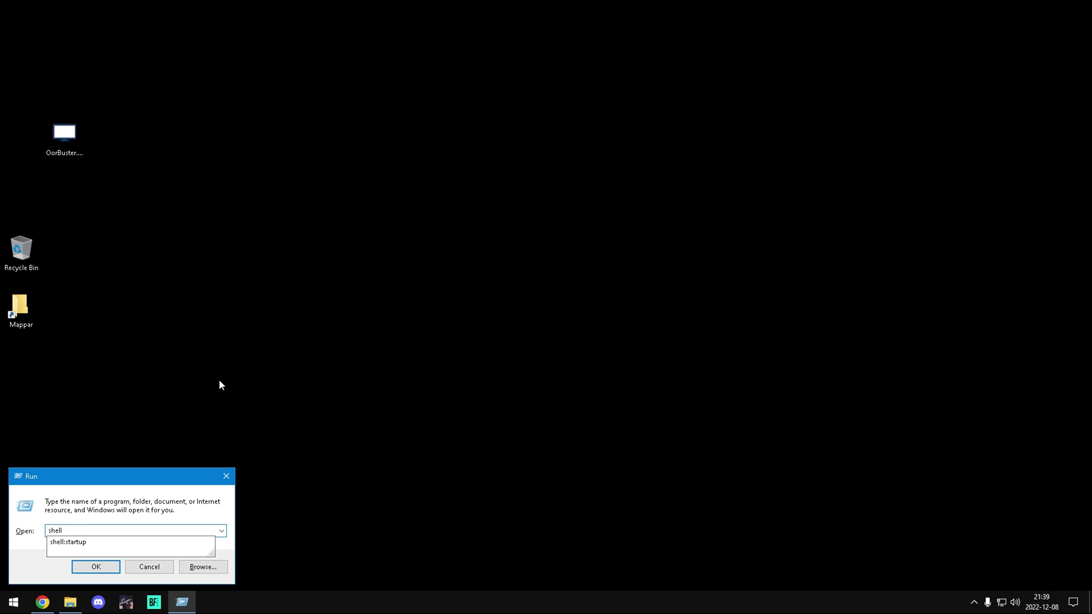
pyautogui.write(':startup')
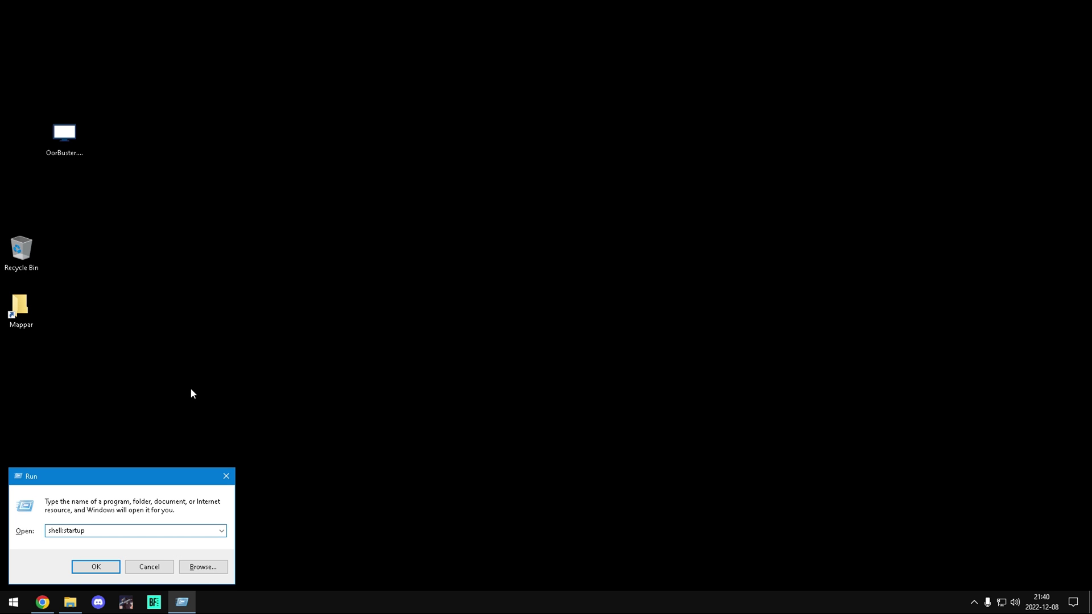
pyautogui.click(101, 567)
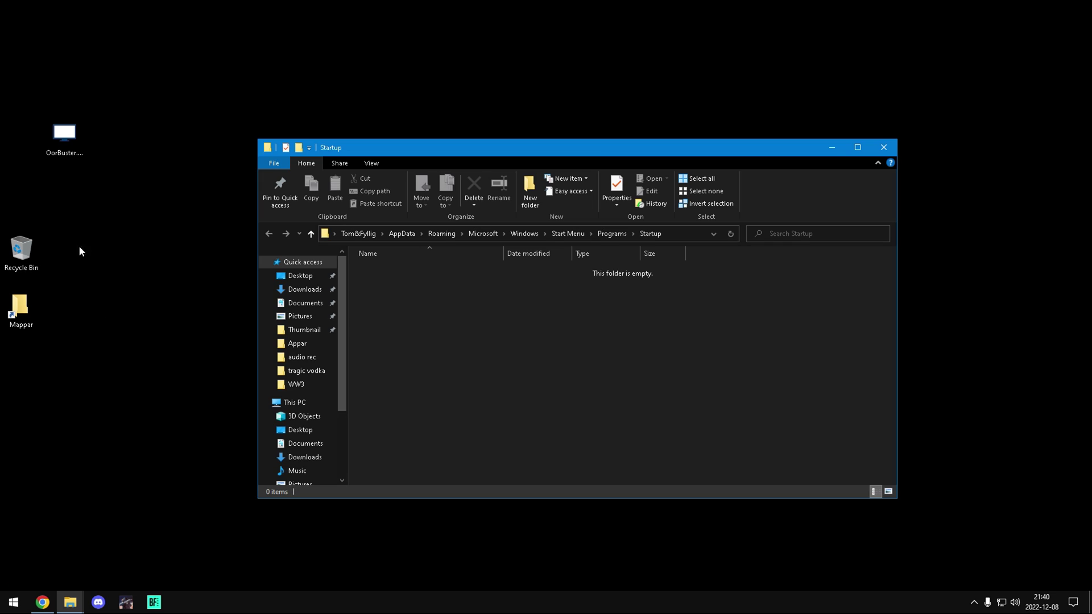
# Step: Move OorBuster.exe into the Startup folder, then paste the Monitor Tests author page address
pyautogui.moveTo(64, 134); pyautogui.dragTo(428, 296)
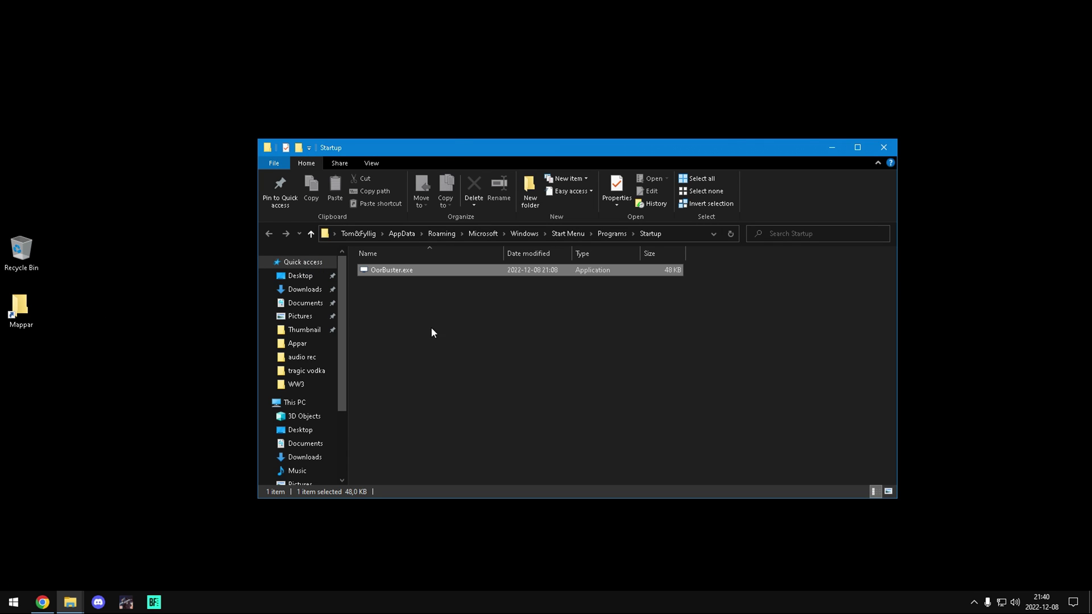
pyautogui.click(389, 303)
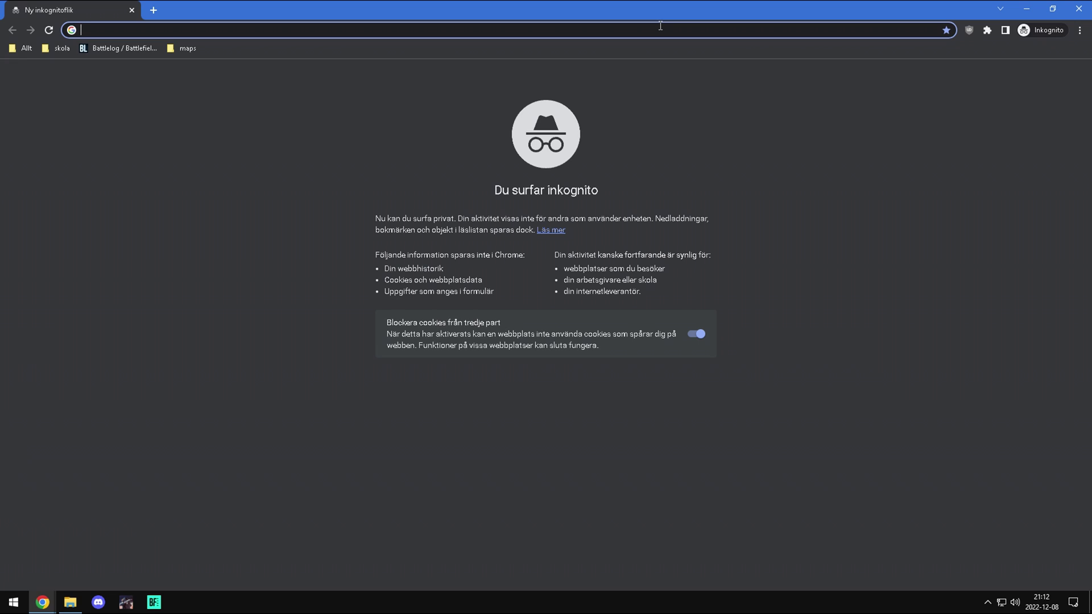
pyautogui.write('https://www.monitortests.com/blog/author/toastyx/')
# Step: From ToastyX's Monitor Tests page, download nvlddmkm-patcher-1.4.16.zip from the Pixel Clock Patcher thread
pyautogui.click(446, 55)
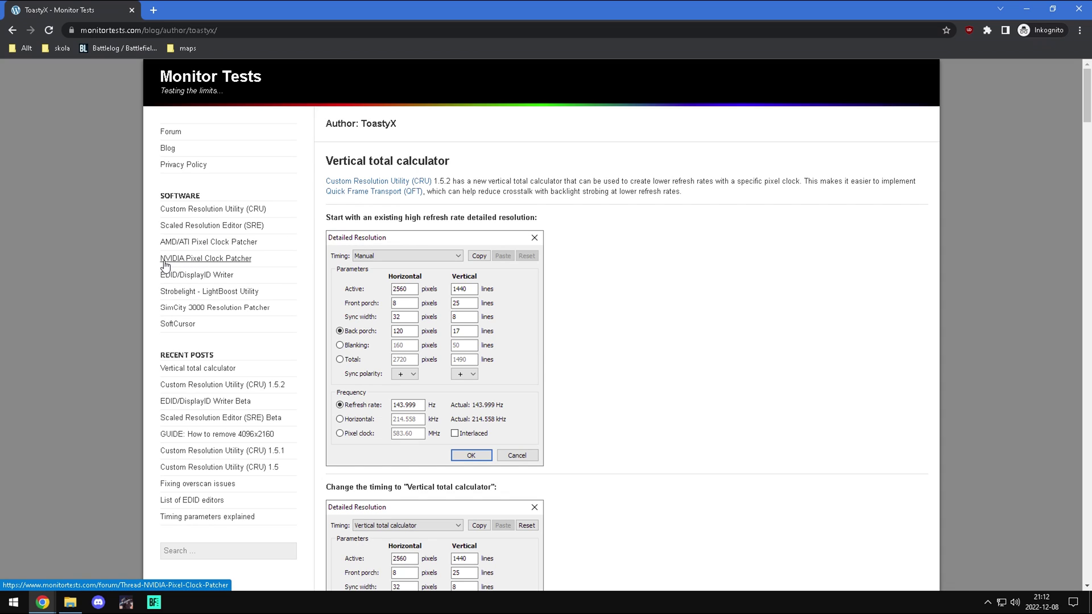
pyautogui.click(206, 263)
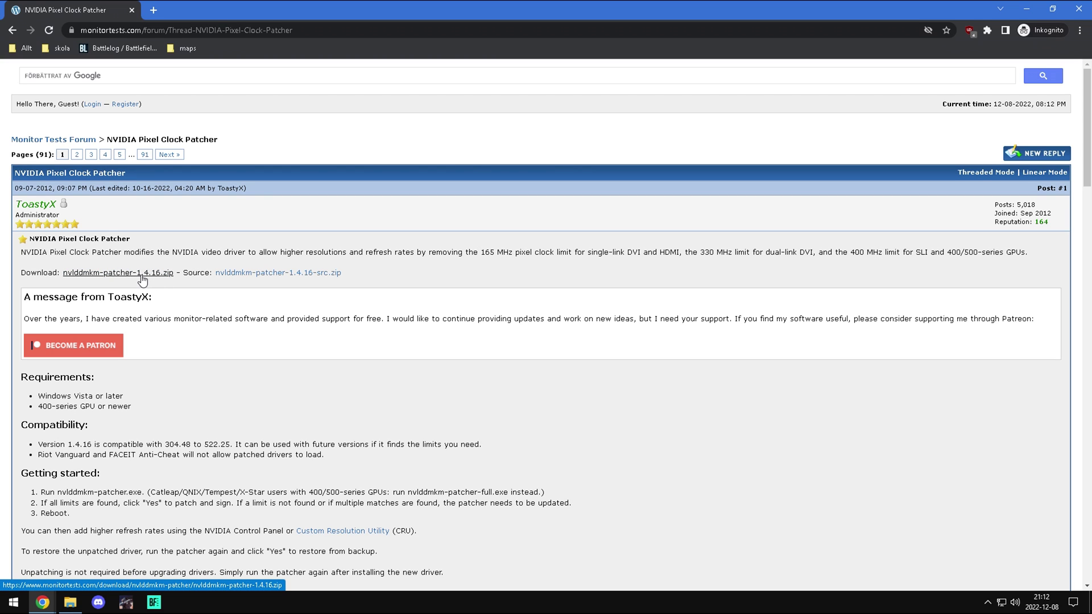
pyautogui.click(120, 274)
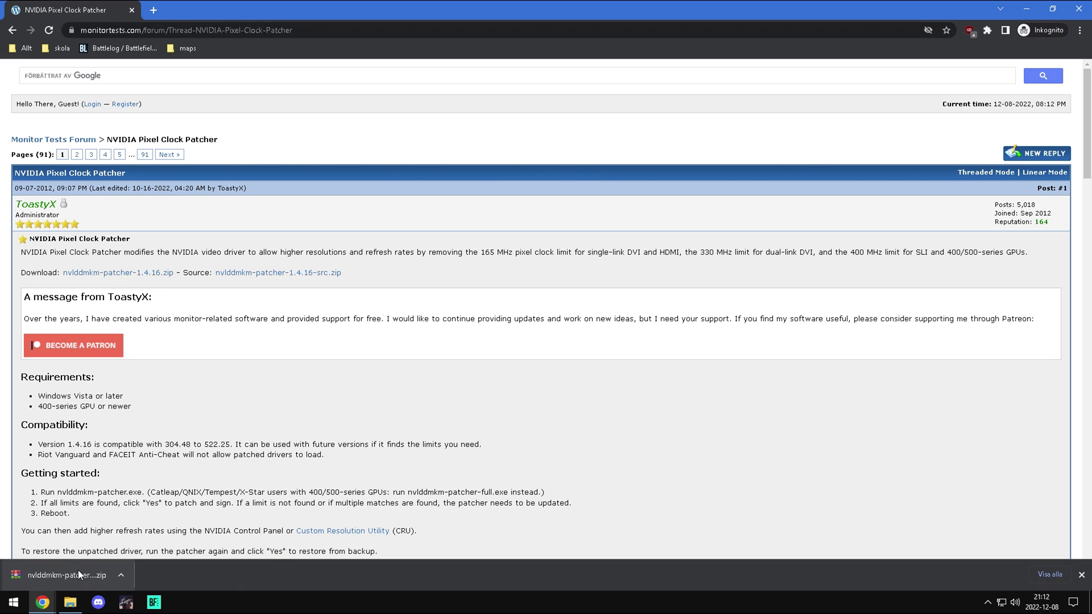
# Step: Open the patcher zip and run nvlddmkm-patcher-full.exe, which reports the full patch isn't needed
pyautogui.click(78, 572)
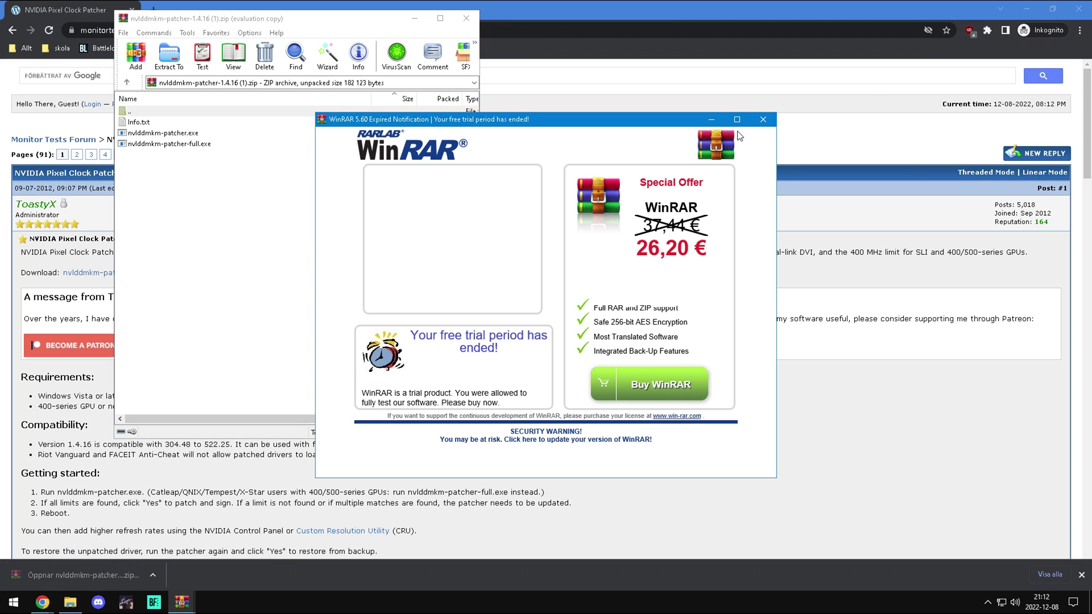
pyautogui.click(763, 120)
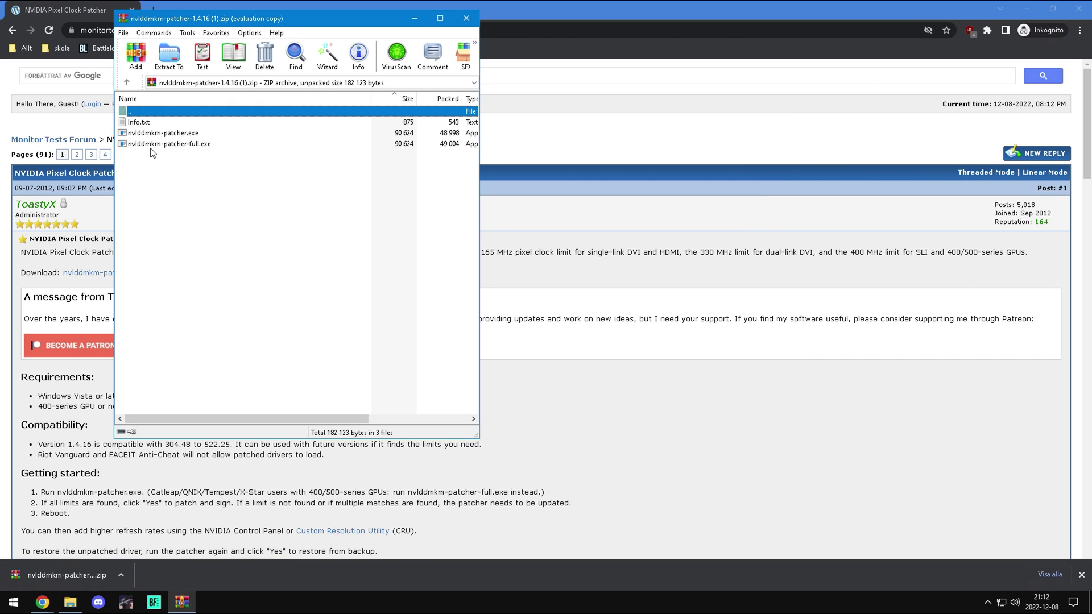
pyautogui.doubleClick(164, 144)
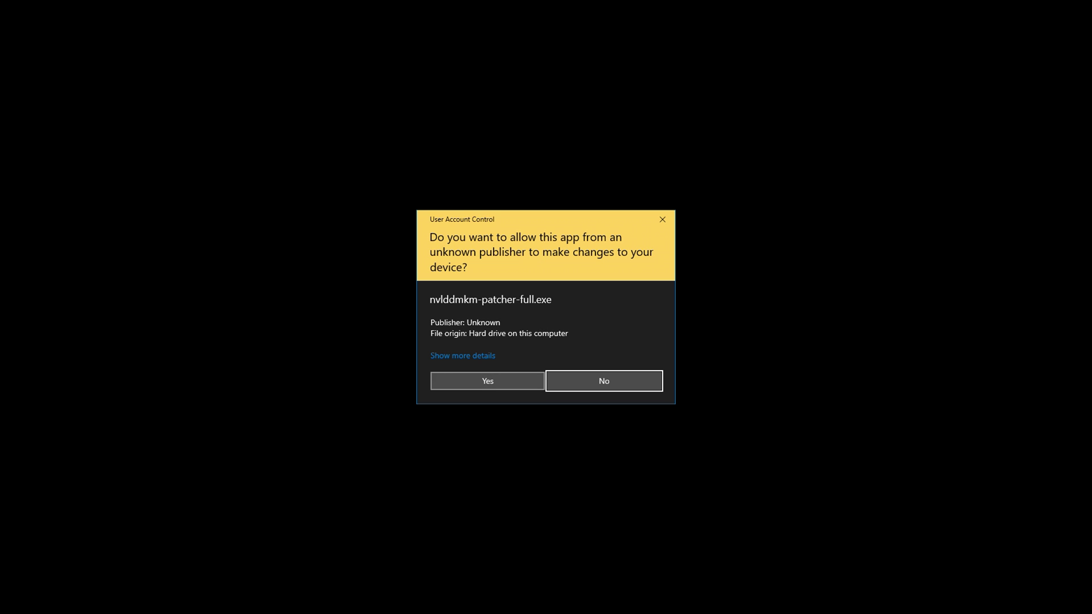
pyautogui.click(500, 376)
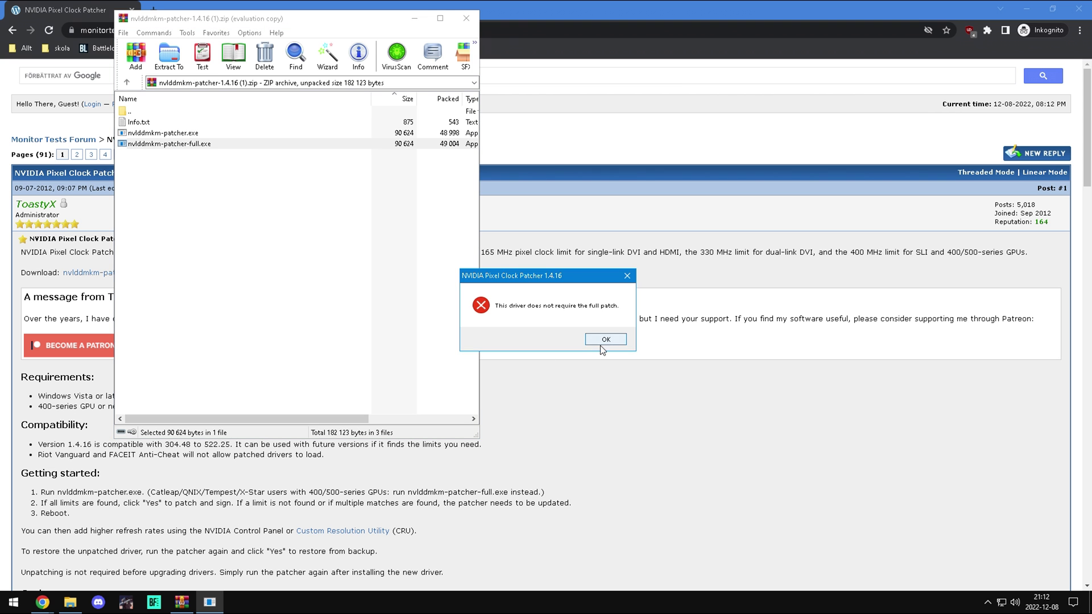
pyautogui.click(605, 339)
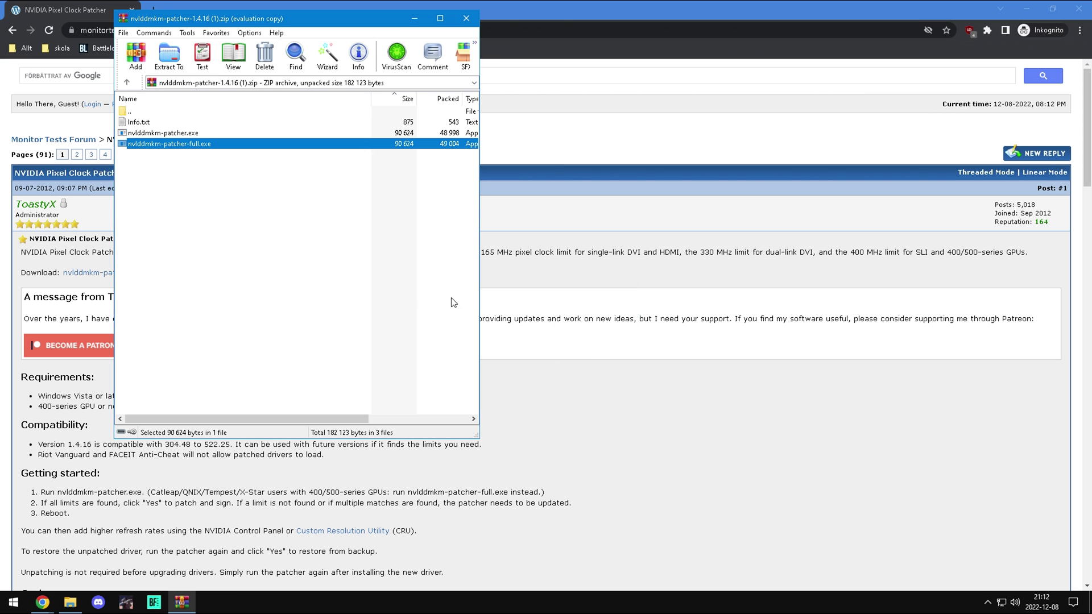
# Step: Run nvlddmkm-patcher.exe as administrator and patch the pixel clock limits it found
pyautogui.doubleClick(171, 133)
pyautogui.click(503, 380)
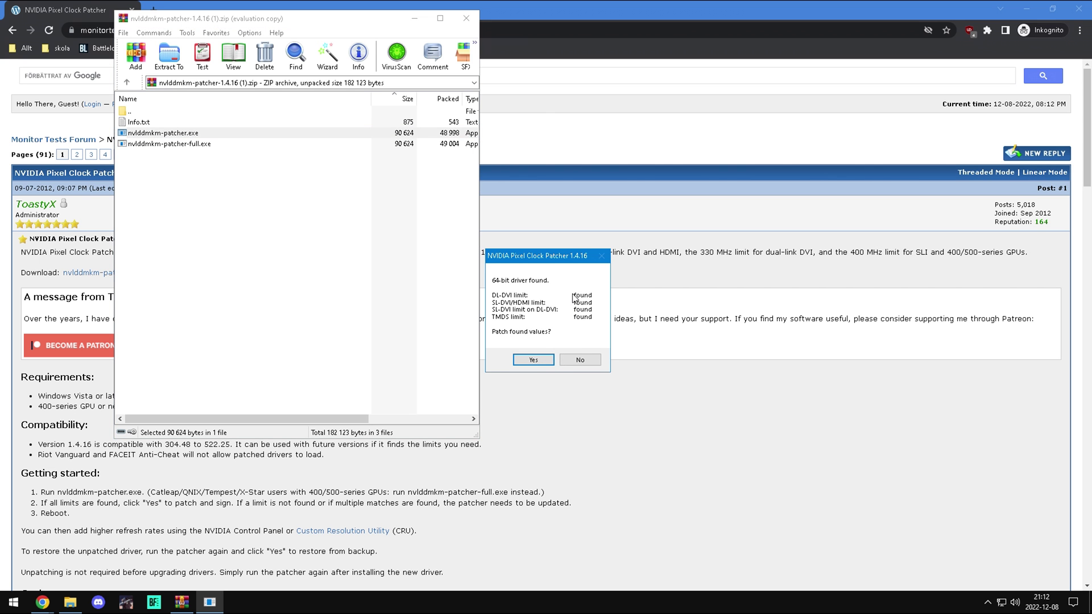
pyautogui.click(533, 361)
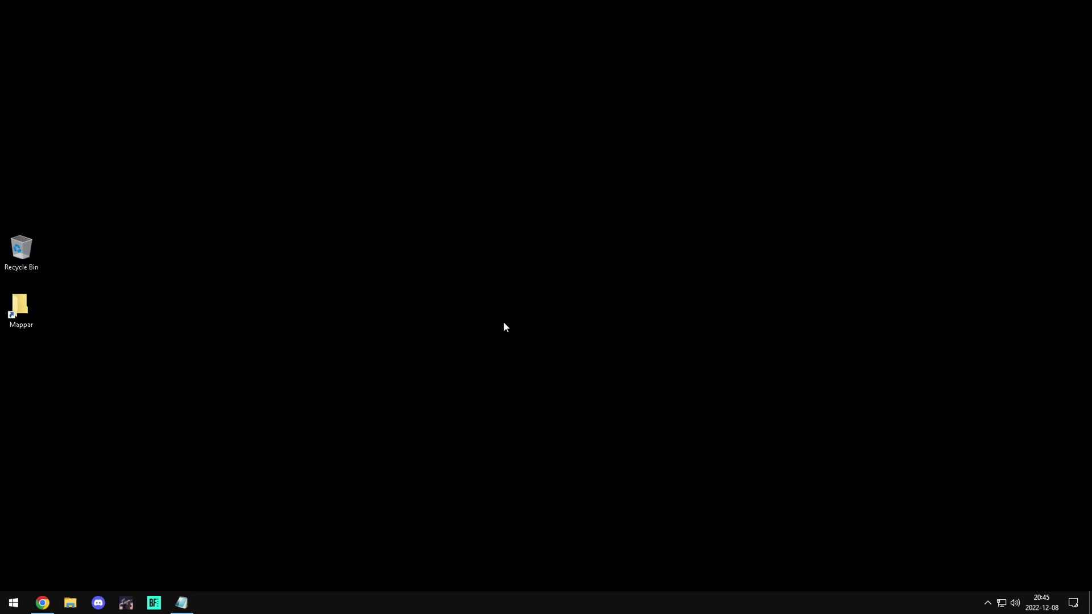
# Step: Open NVIDIA Control Panel from the desktop right-click menu
pyautogui.rightClick(503, 322)
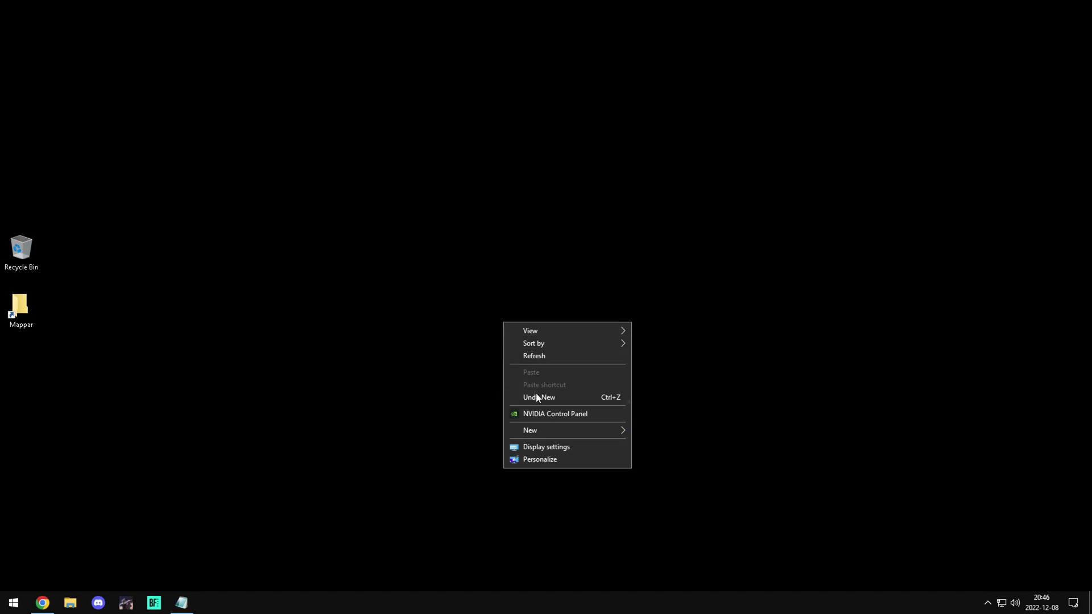
pyautogui.click(559, 413)
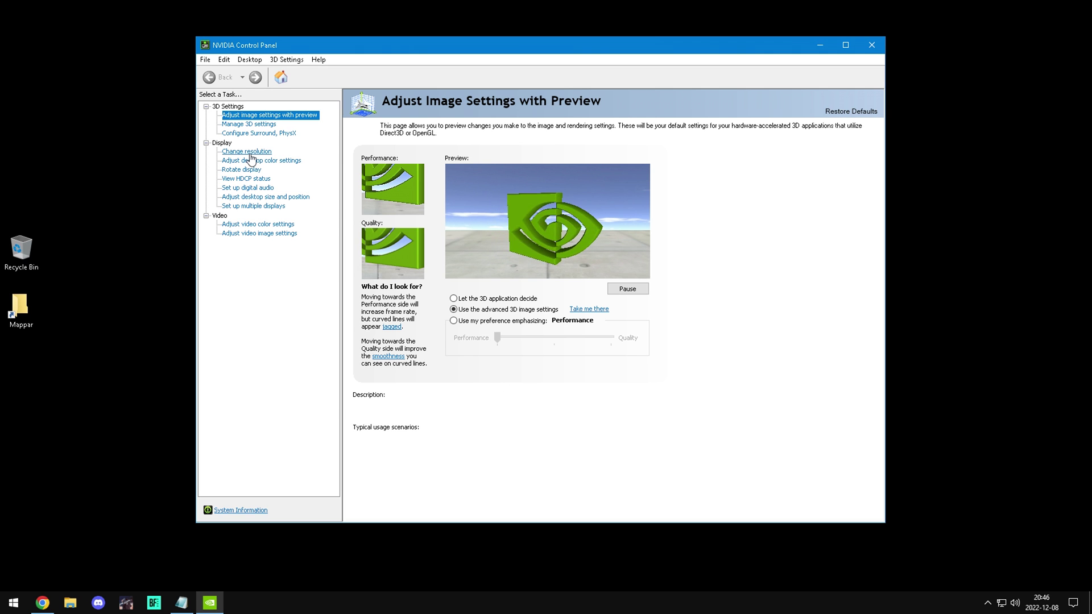
# Step: On Change resolution, open Customize and enable resolutions not exposed by the display
pyautogui.click(253, 152)
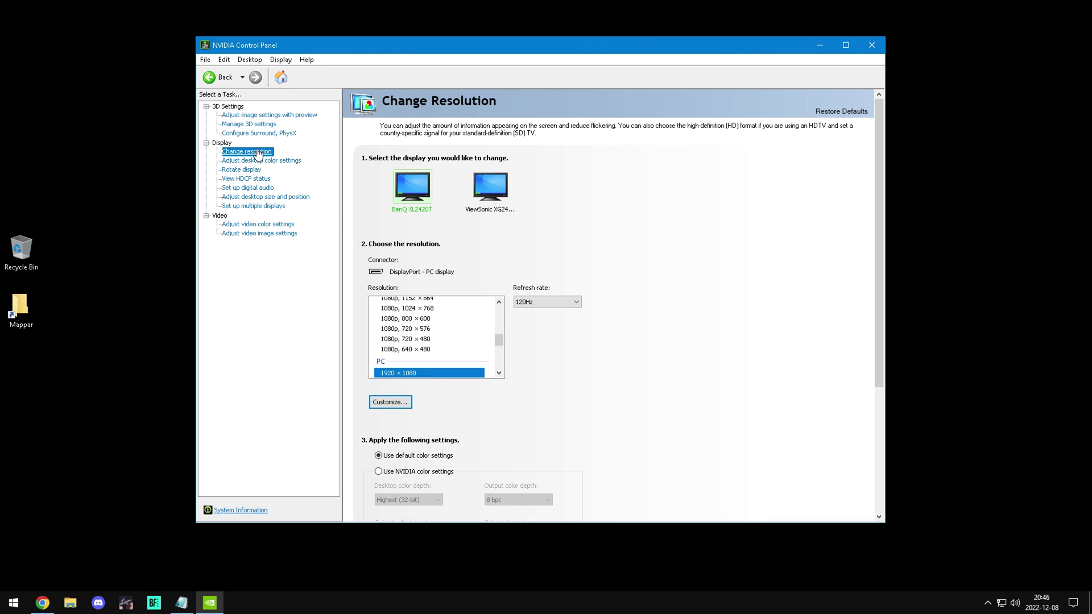
pyautogui.scroll(-1, 410, 372)
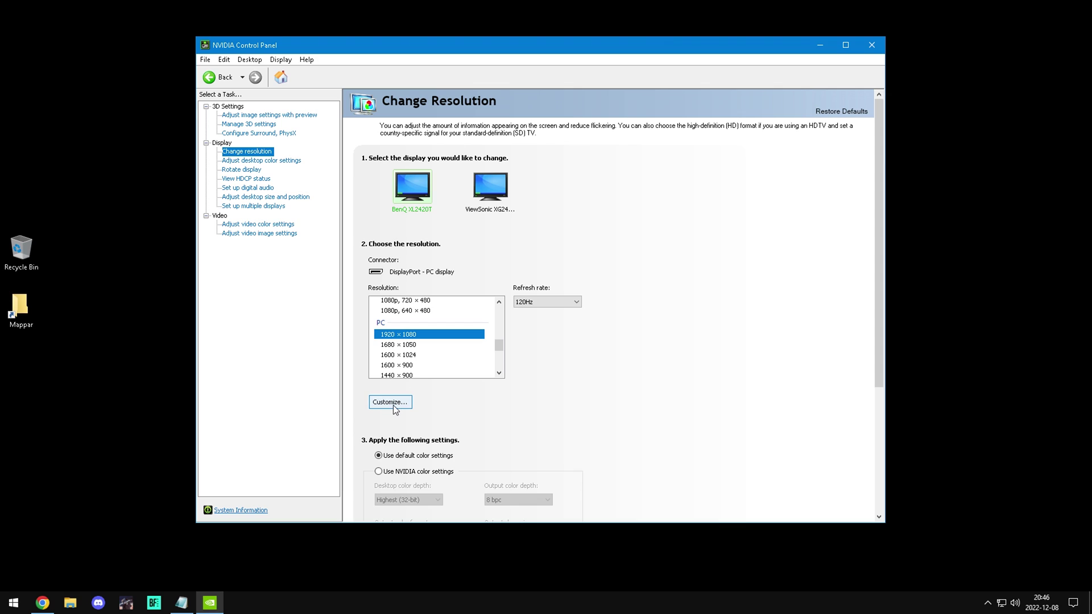
pyautogui.click(393, 405)
pyautogui.click(424, 374)
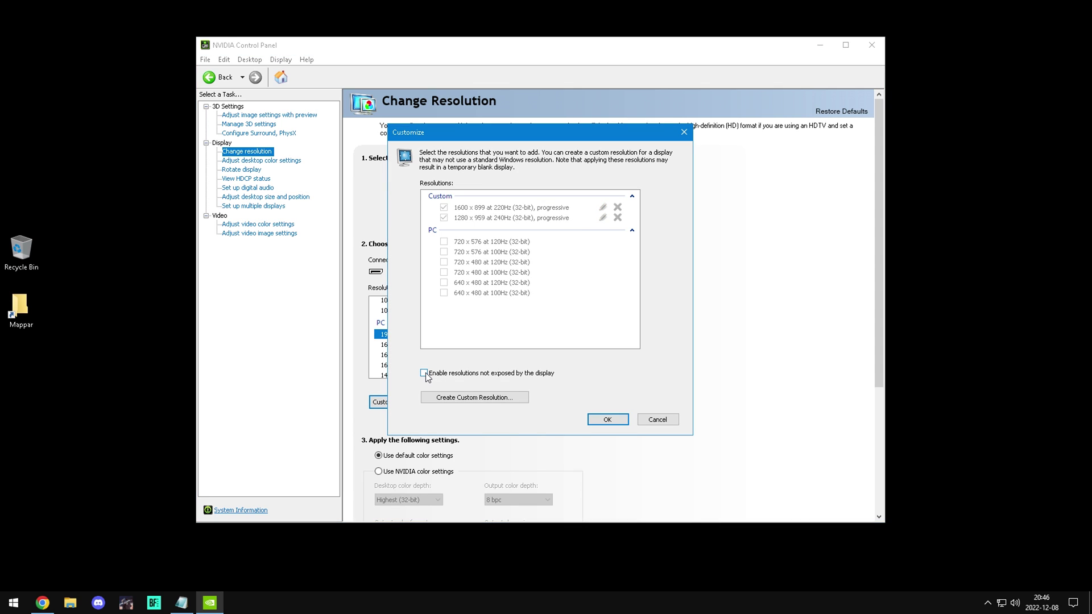
pyautogui.click(424, 374)
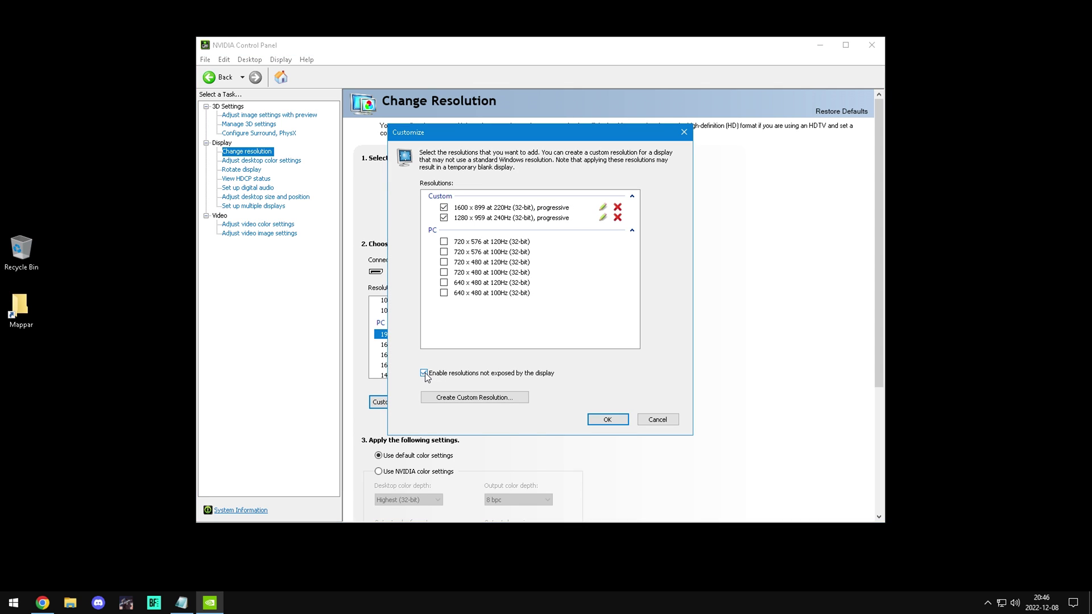
# Step: Create a custom resolution with 1079 vertical lines and a 180 Hz refresh rate
pyautogui.click(477, 400)
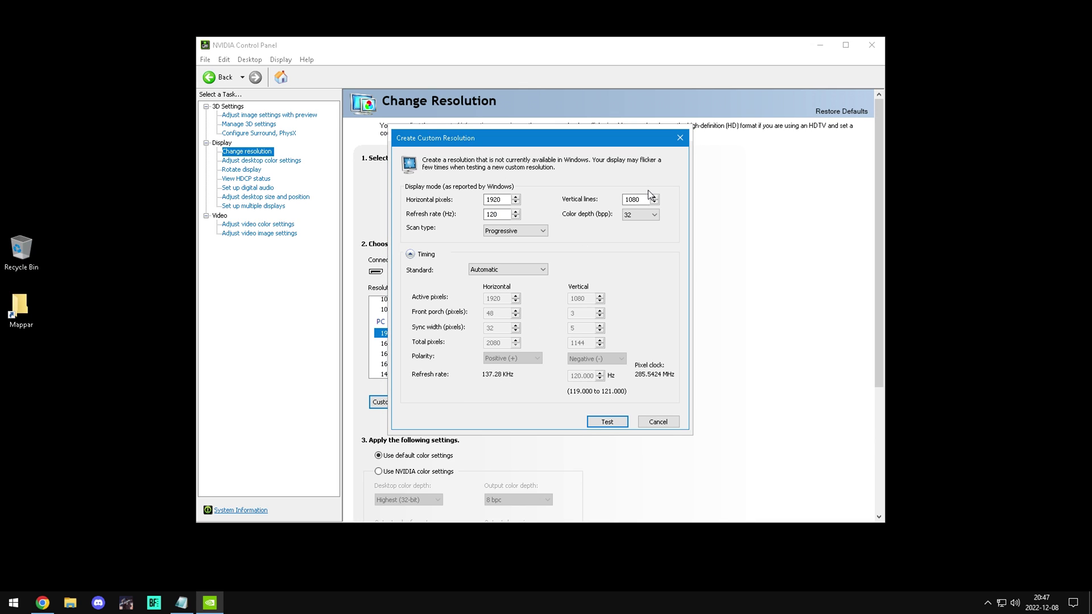
pyautogui.doubleClick(635, 199)
pyautogui.write('1')
pyautogui.doubleClick(493, 214)
pyautogui.write('130')
pyautogui.doubleClick(506, 215)
pyautogui.write('154')
pyautogui.doubleClick(508, 215)
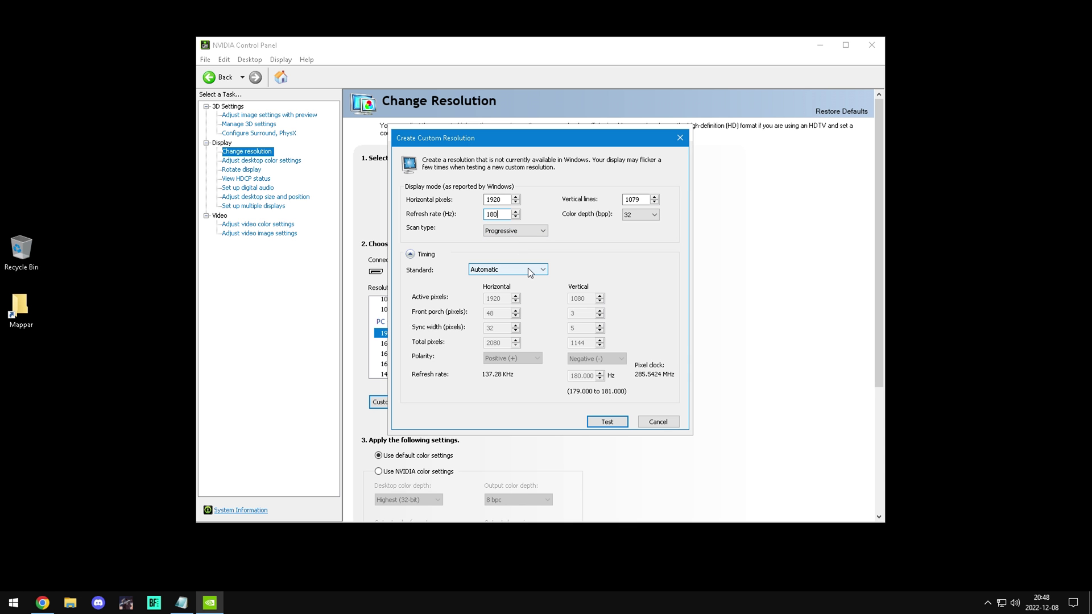
# Step: Switch timing to Manual with horizontal front porch 24 and total pixels 1984 by 1095
pyautogui.click(528, 267)
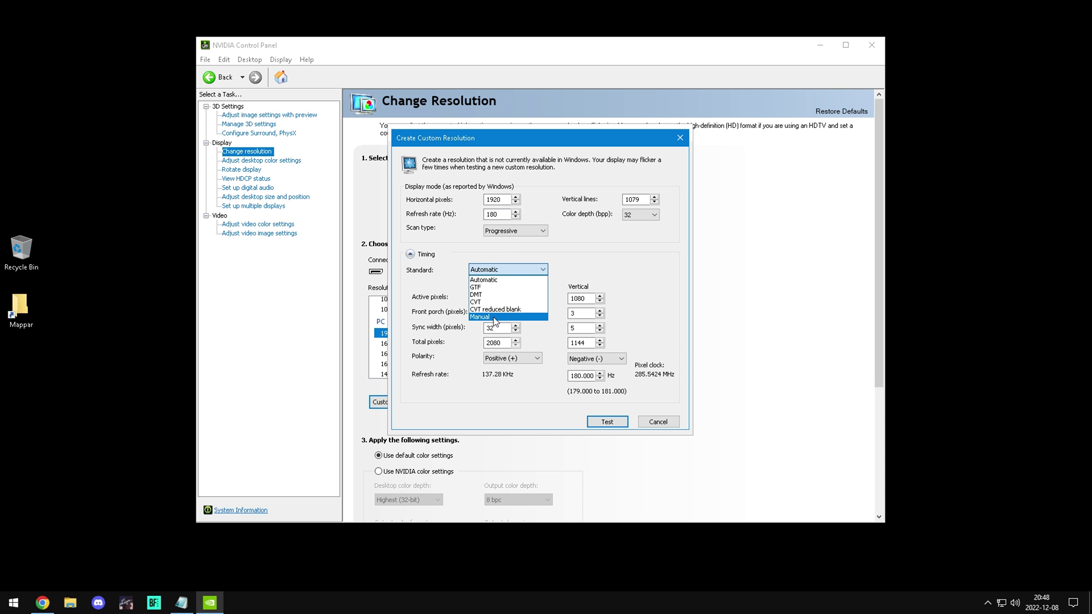
pyautogui.click(523, 317)
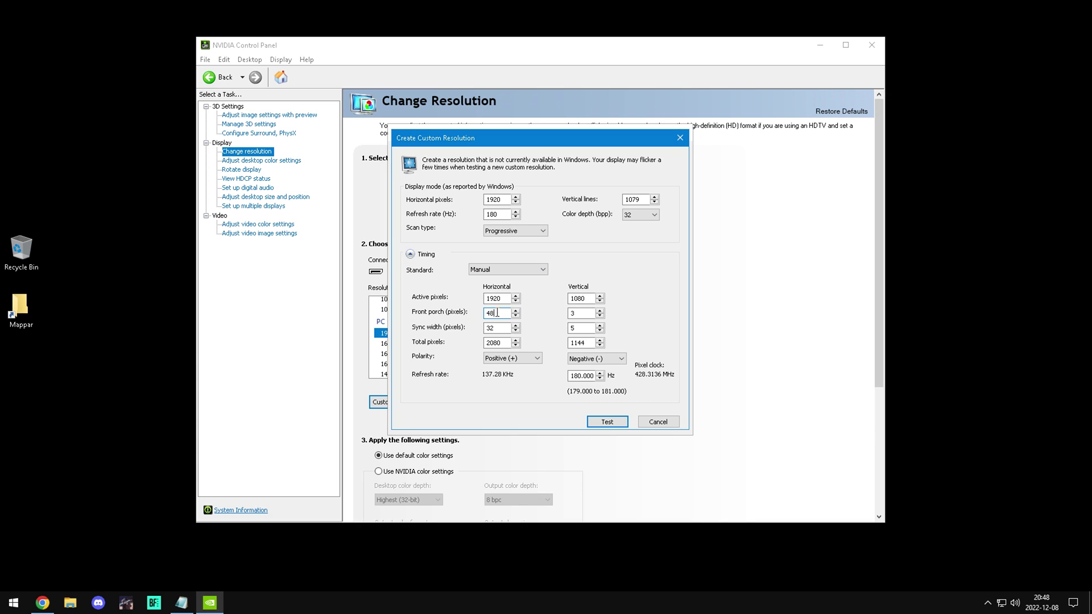
pyautogui.moveTo(500, 313); pyautogui.dragTo(479, 316)
pyautogui.write('24')
pyautogui.click(504, 328)
pyautogui.press('Tab')
pyautogui.press('Tab')
pyautogui.write('198')
pyautogui.press('Tab')
pyautogui.write('10')
# Step: Set the vertical sync polarity to Positive (+)
pyautogui.click(581, 359)
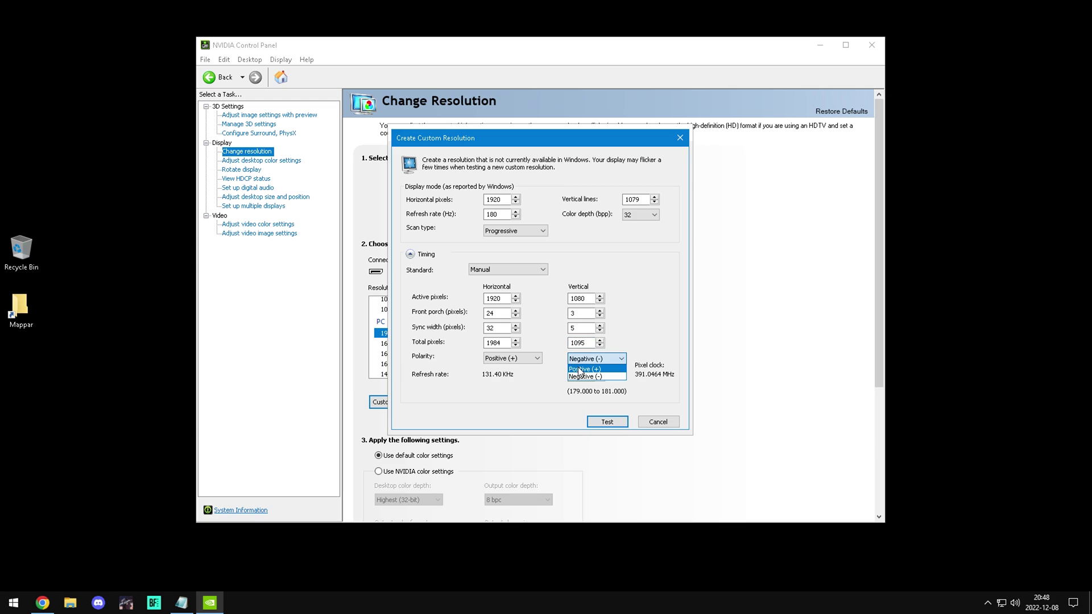
pyautogui.click(580, 370)
pyautogui.click(582, 359)
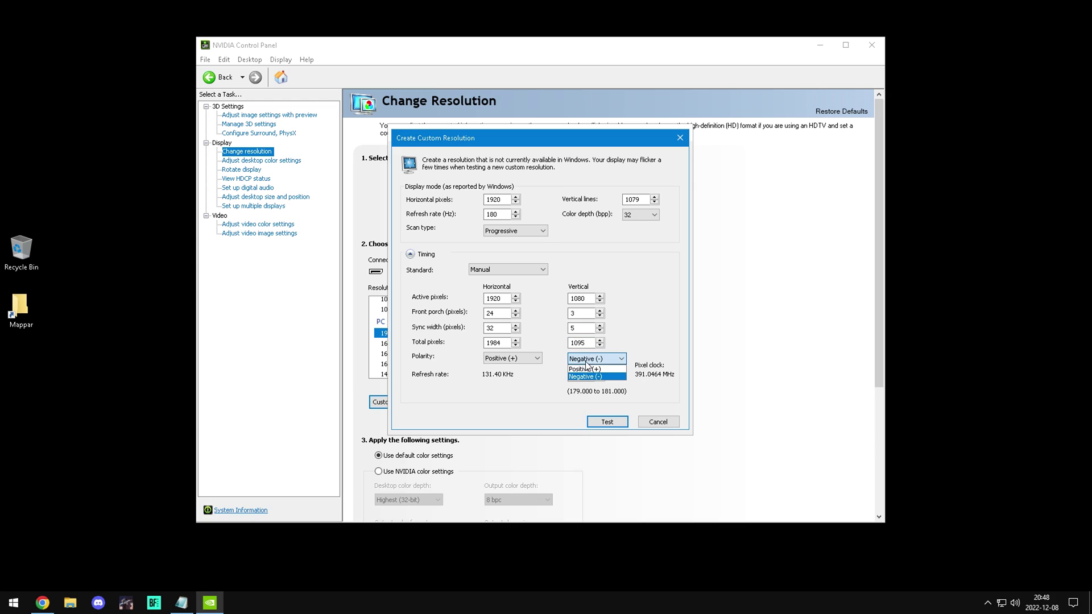
pyautogui.click(584, 369)
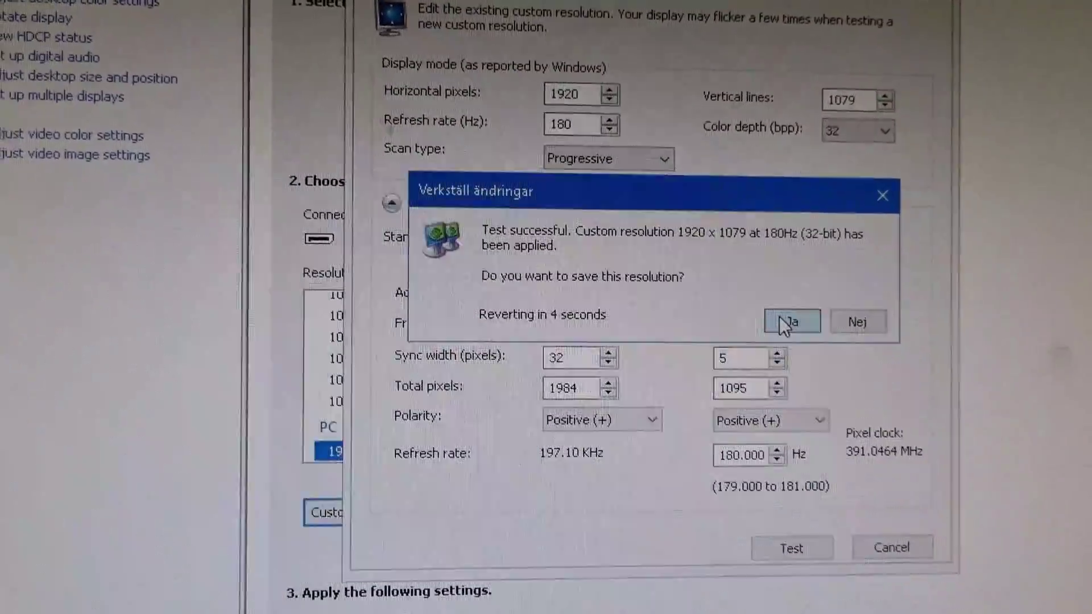
# Step: Keep the passed test, answer Ja to save 1920 × 1079 @ 180 Hz, and OK Customize
pyautogui.click(782, 319)
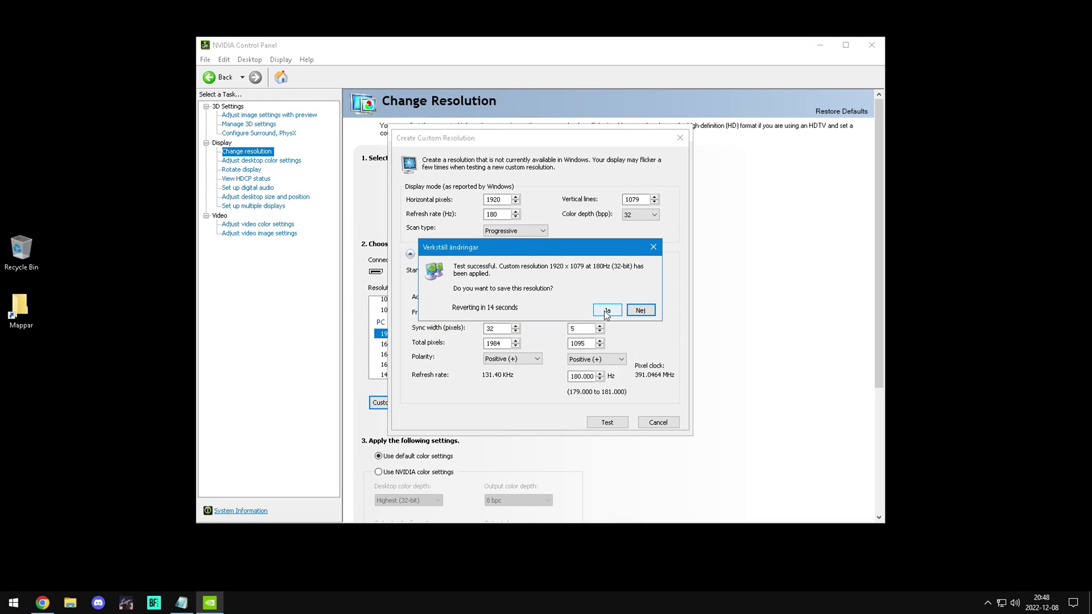
pyautogui.click(606, 310)
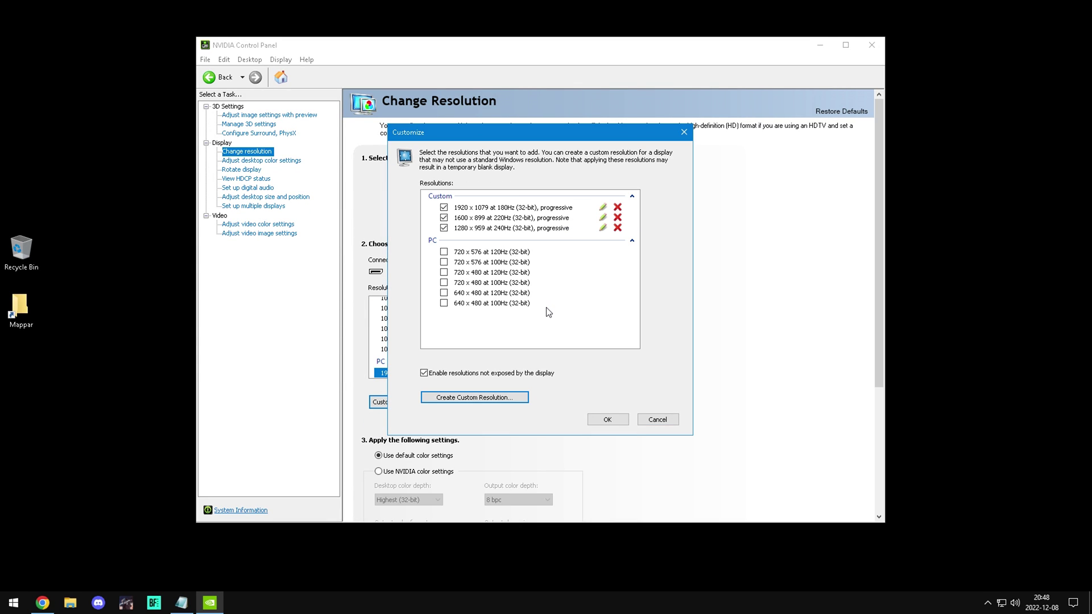
pyautogui.click(605, 419)
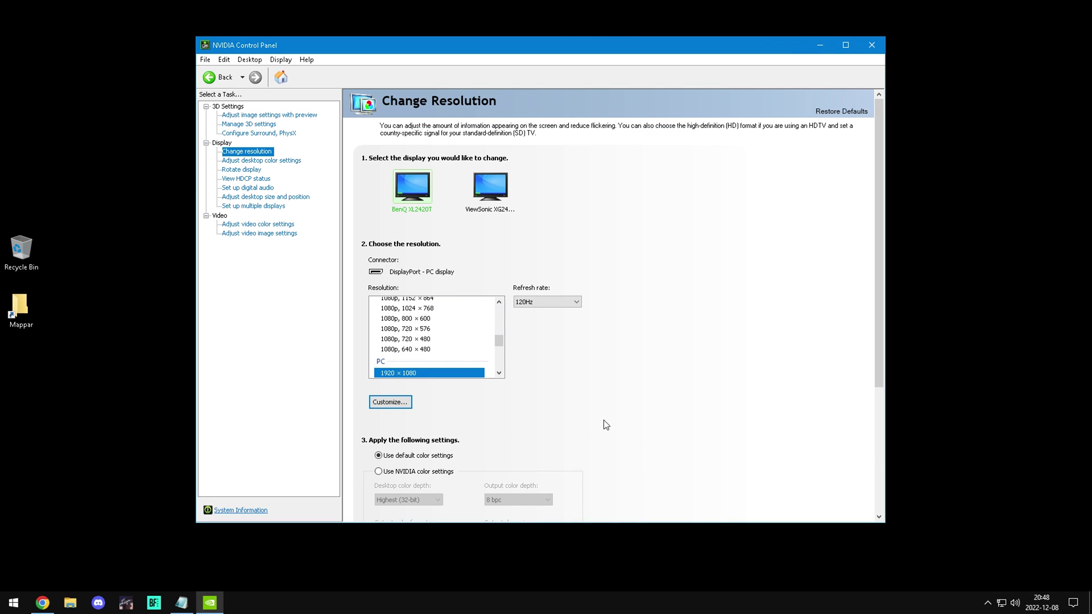
# Step: Select the custom 1920 x 1079 resolution and check that the refresh rate list shows 180Hz
pyautogui.moveTo(499, 340); pyautogui.dragTo(500, 312)
pyautogui.click(406, 315)
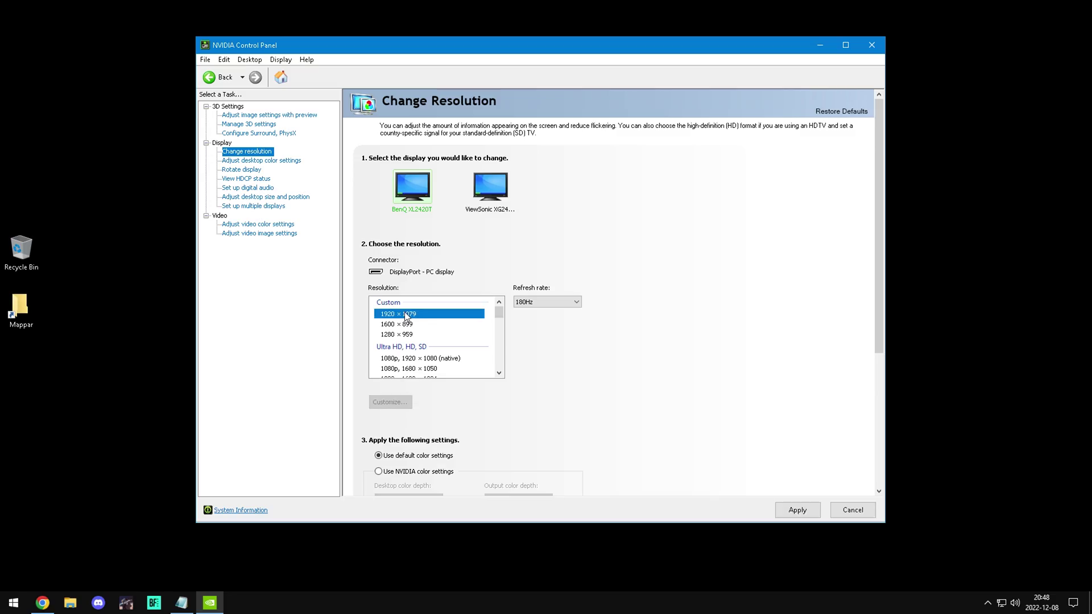
pyautogui.click(534, 304)
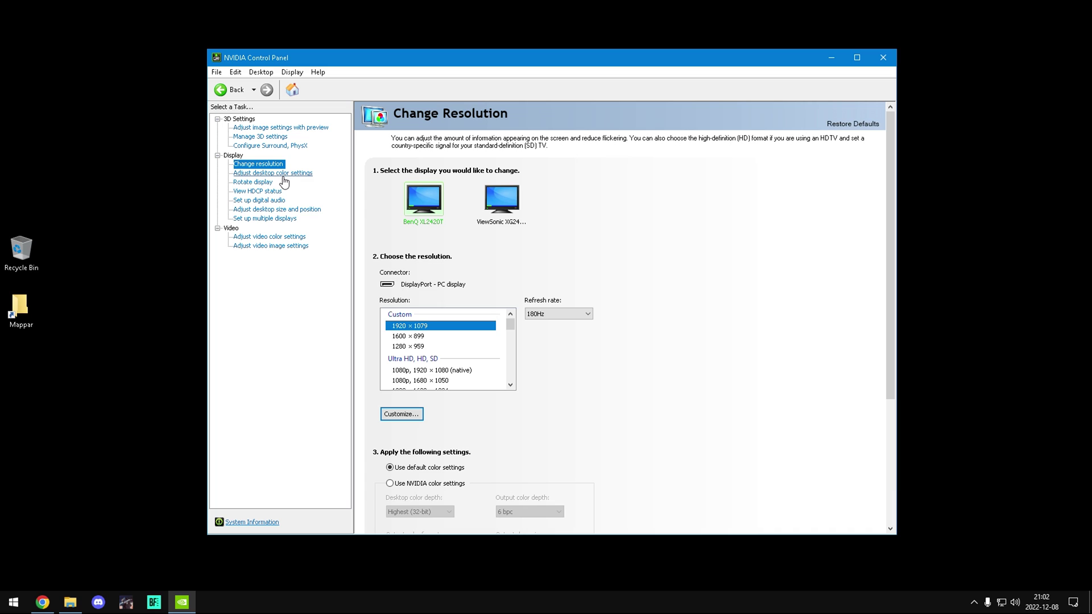
# Step: On the desktop color settings page, lower gamma to 0.75 and apply the colour settings
pyautogui.click(283, 175)
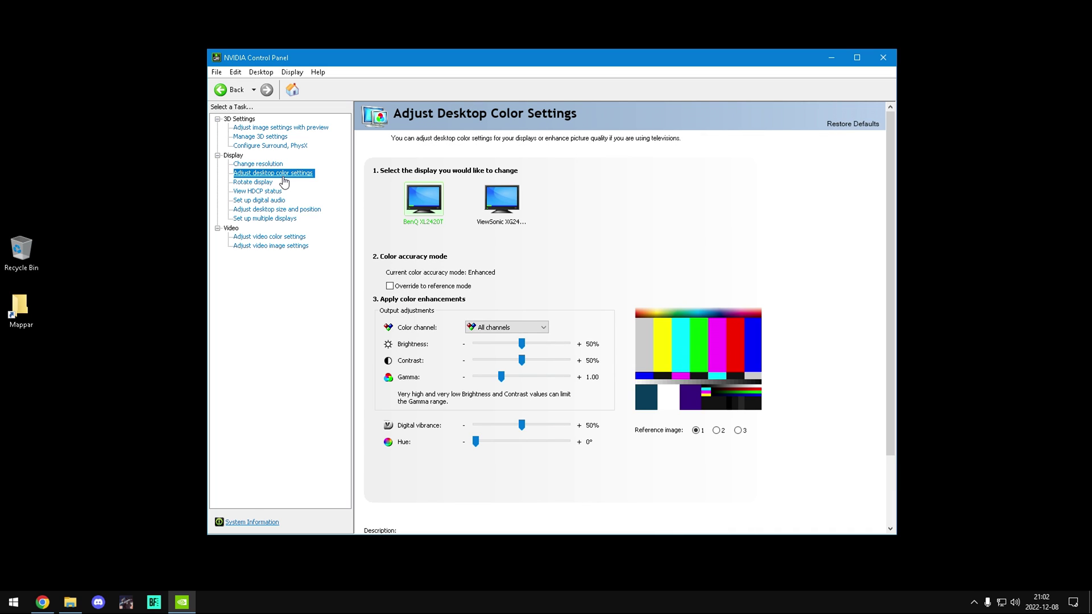
pyautogui.click(501, 377)
pyautogui.moveTo(492, 380); pyautogui.dragTo(492, 378)
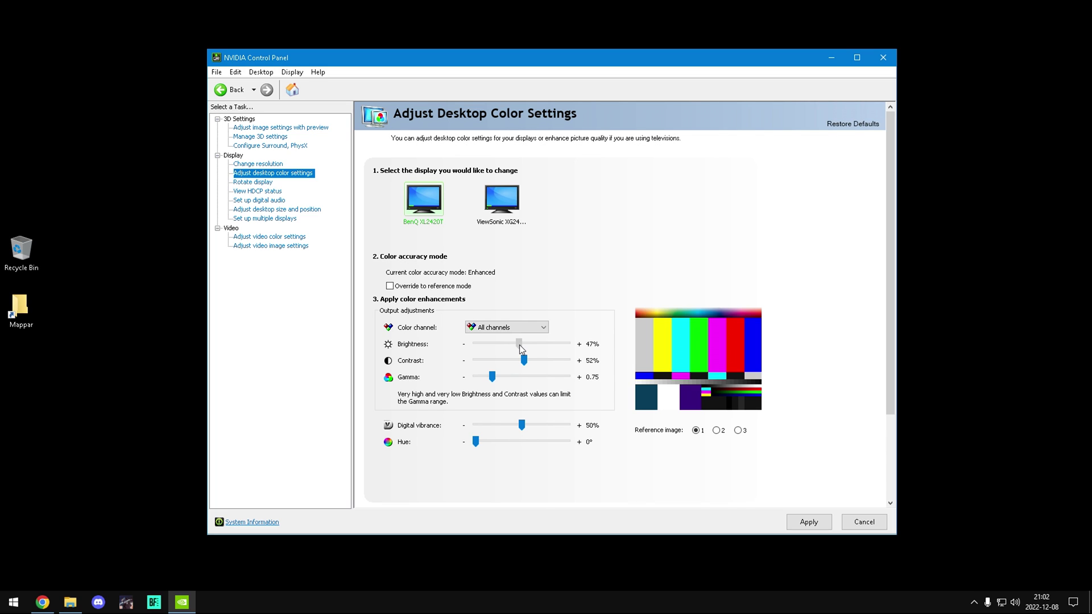
pyautogui.click(806, 526)
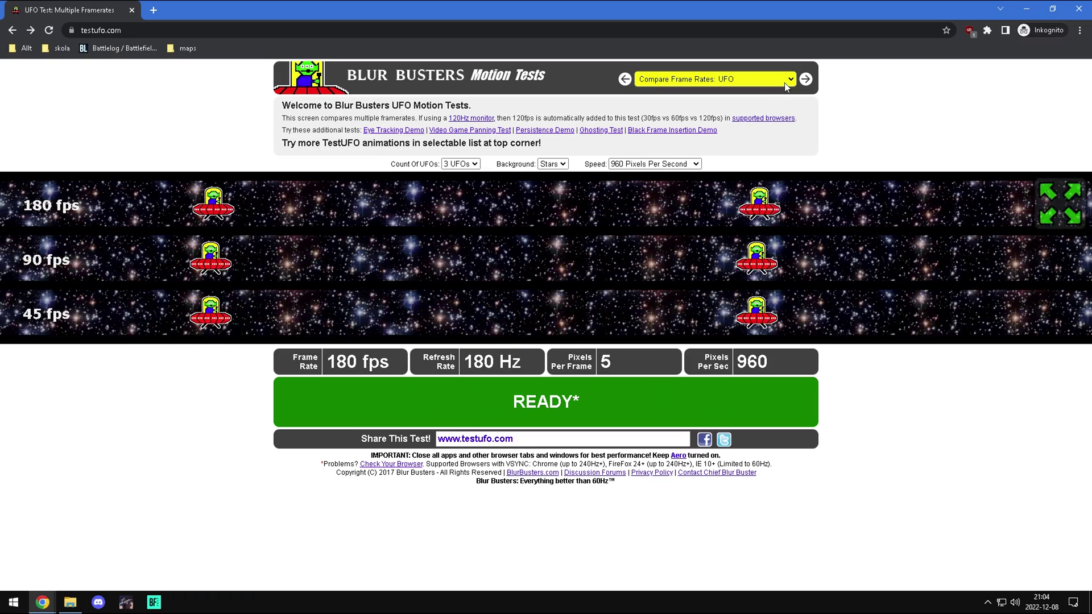
# Step: Pick Frame Skipping – For Display Overclocking from TestUFO's test list and scroll to the test grid
pyautogui.click(714, 79)
pyautogui.scroll(-3, 790, 164)
pyautogui.scroll(-3, 790, 164)
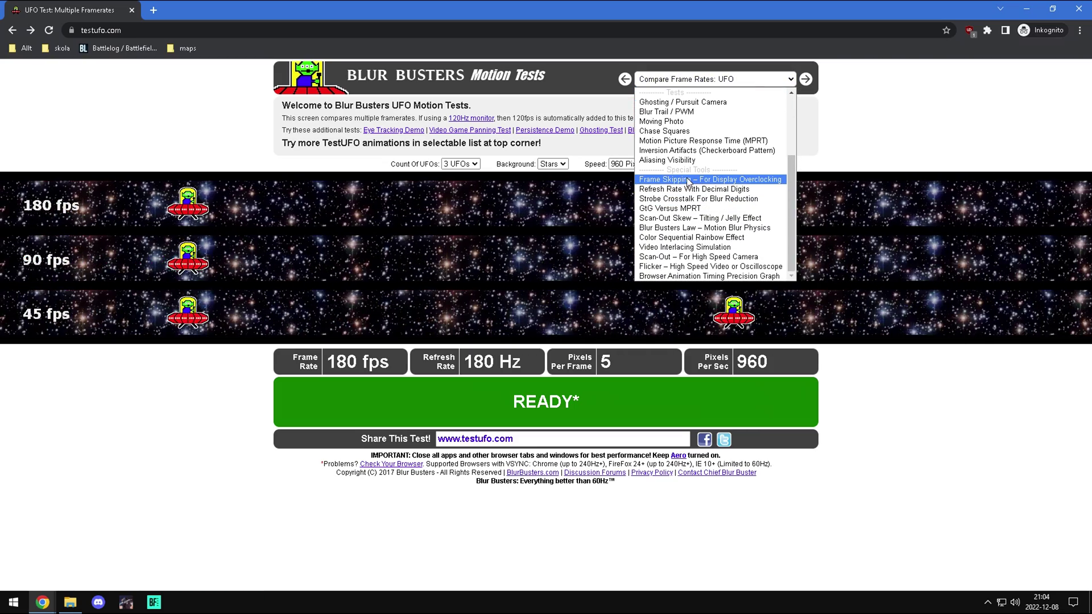
pyautogui.click(687, 179)
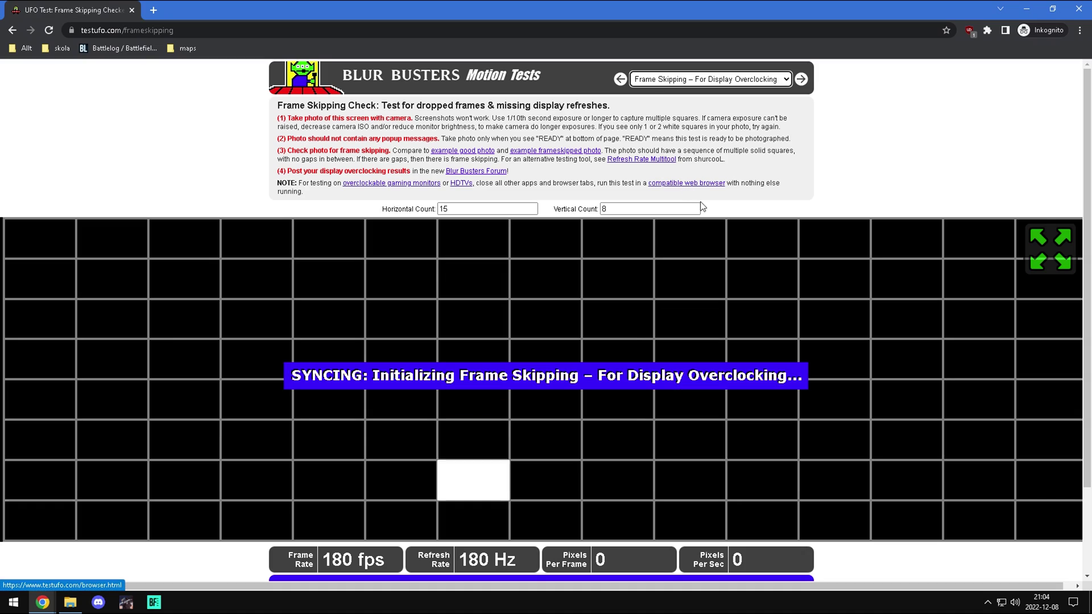
pyautogui.scroll(-2, 1085, 187)
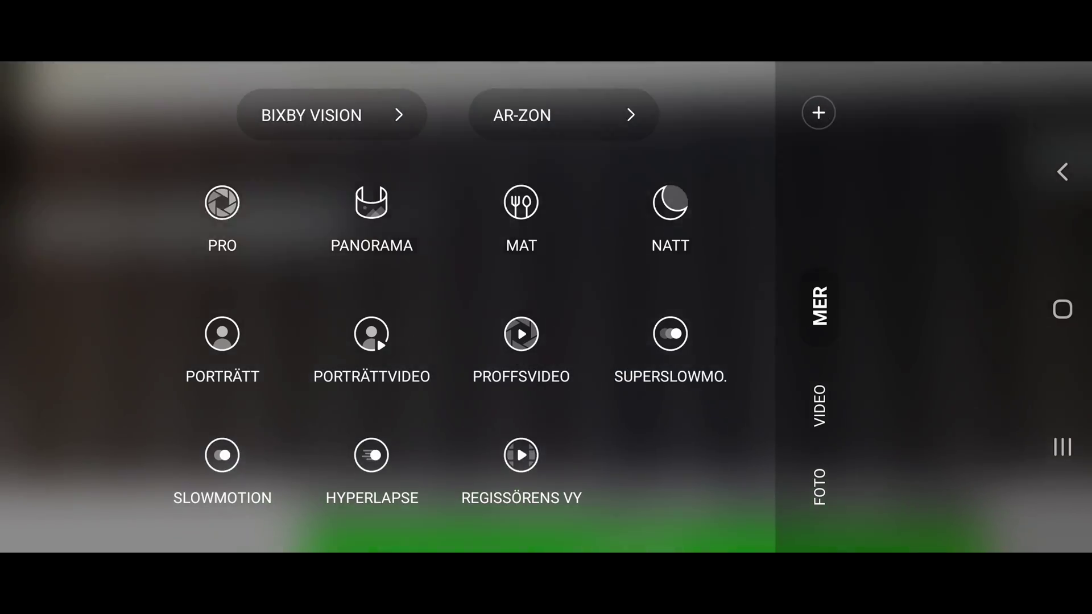
# Step: Photograph the grid in PRO mode at a 1/10 s shutter speed and view the captured photo
pyautogui.click(222, 216)
pyautogui.click(739, 410)
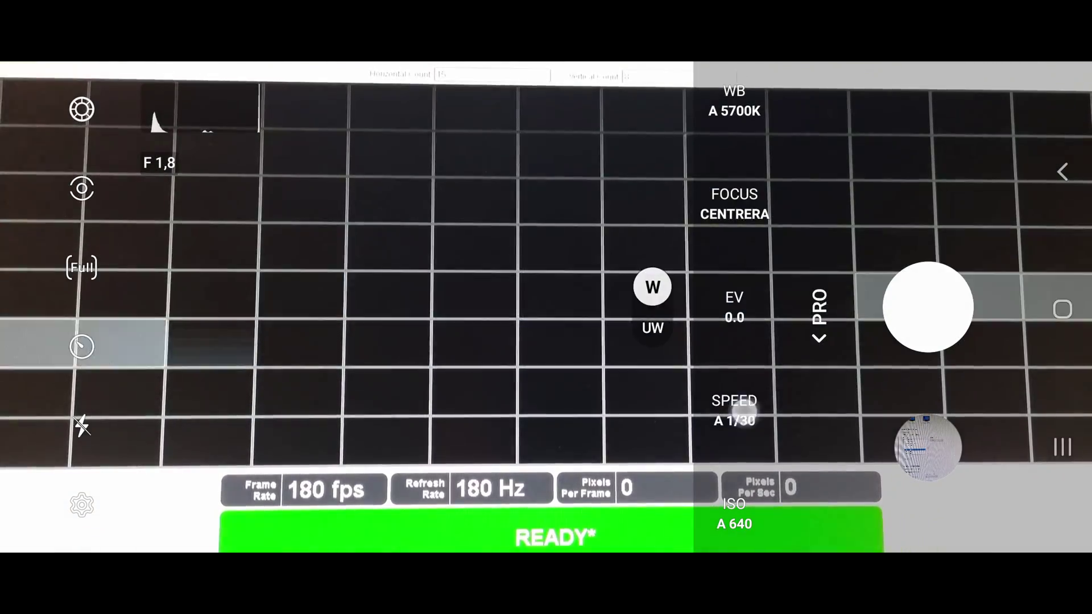
pyautogui.moveTo(862, 369); pyautogui.dragTo(882, 413)
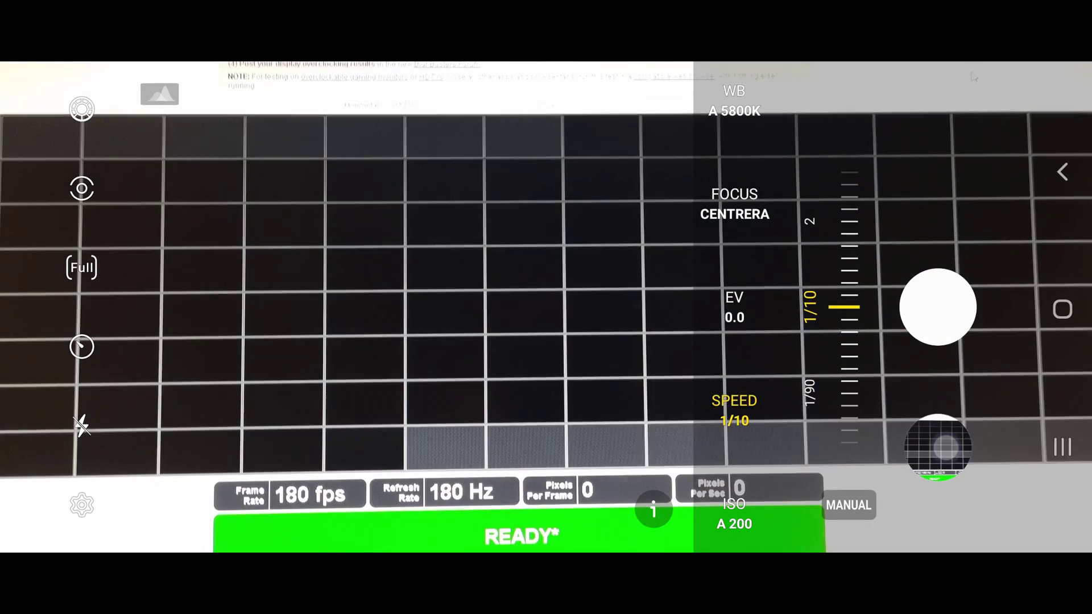
pyautogui.click(937, 446)
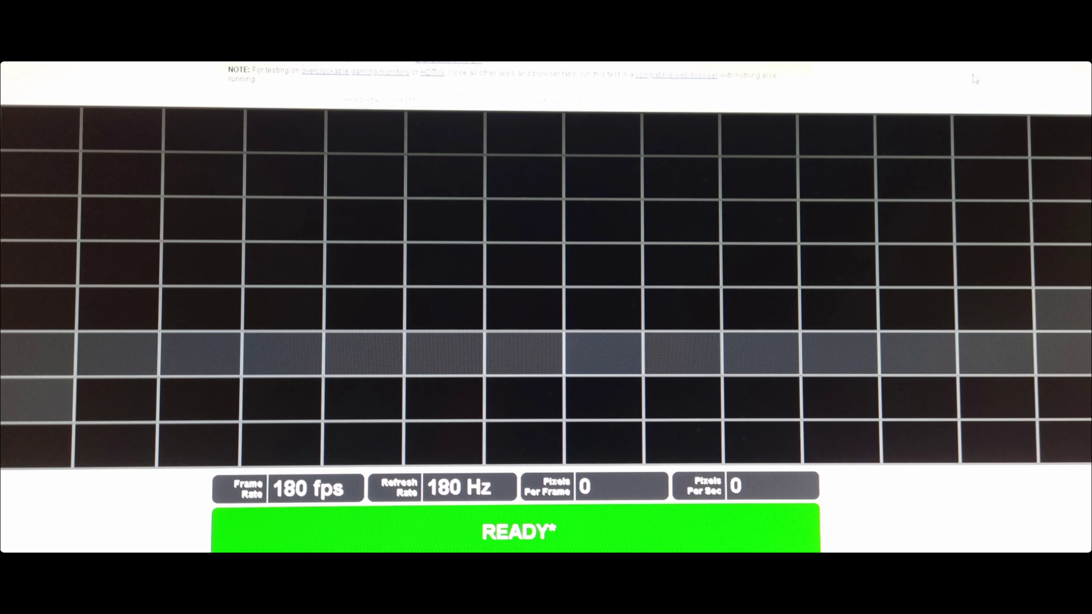